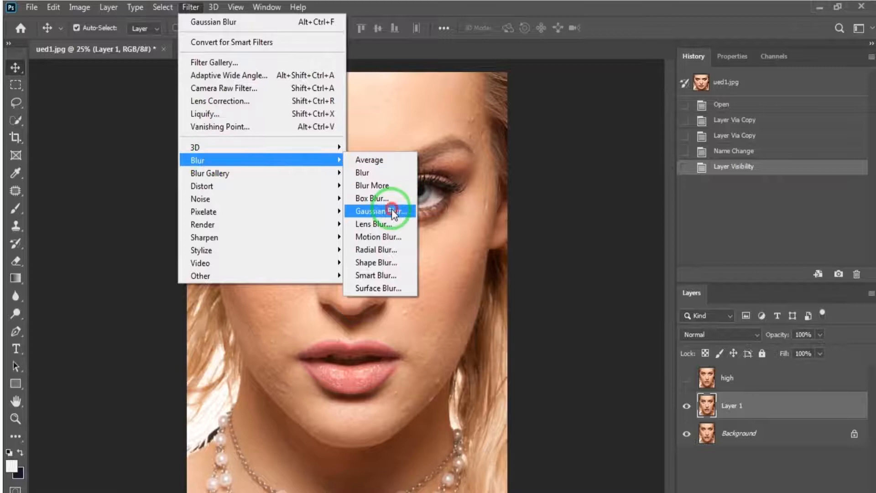
Apply a Gaussian Blur with a 9-pixel radius to Layer 1
{"action": "left_click", "coordinate": [545, 302]}
{"action": "left_click", "coordinate": [545, 302]}
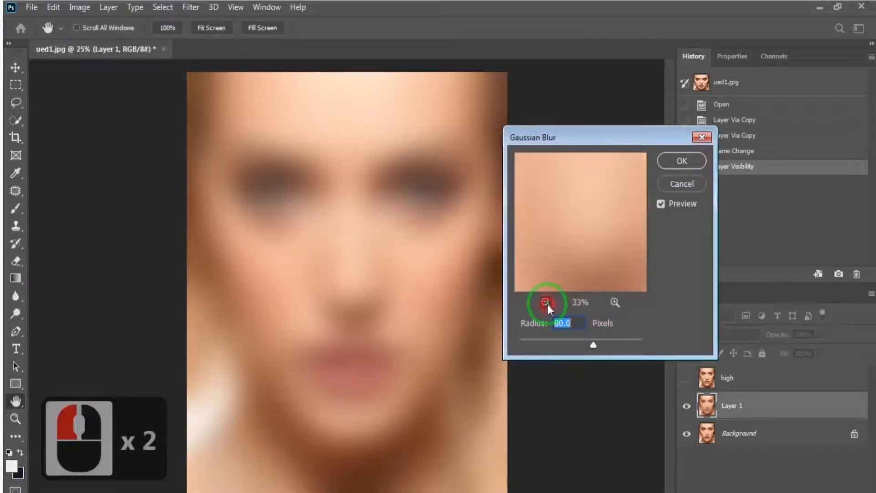
{"action": "left_click", "coordinate": [545, 302]}
{"action": "left_click", "coordinate": [545, 302]}
{"action": "left_click", "coordinate": [545, 302]}
{"action": "left_click", "coordinate": [545, 302]}
{"action": "left_click", "coordinate": [542, 322]}
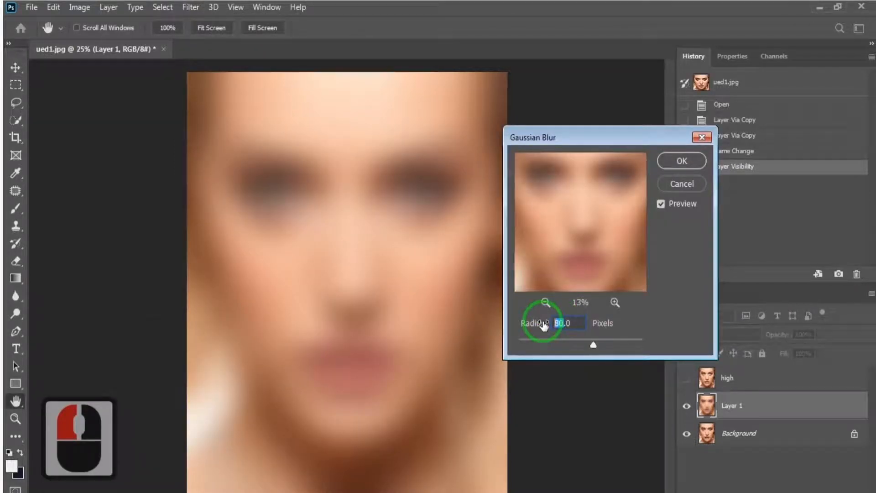
{"action": "type", "text": "9"}
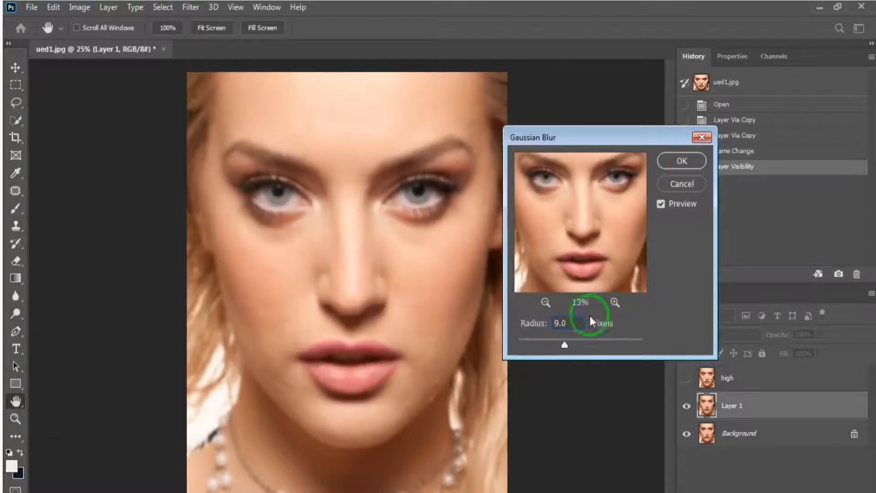
{"action": "left_click", "coordinate": [682, 161]}
Make the "high" layer visible again and select it
{"action": "key", "text": "v"}
{"action": "left_click", "coordinate": [686, 378]}
{"action": "left_click", "coordinate": [766, 391]}
{"action": "left_click", "coordinate": [766, 379]}
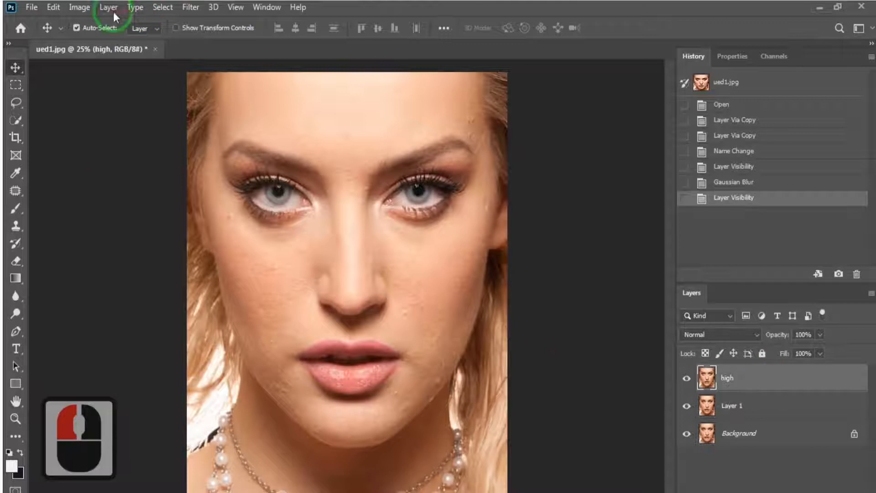
Run Apply Image on the "high" layer with Layer 1 as source, Subtract blending, scale 2 and offset 128
{"action": "left_click", "coordinate": [79, 7]}
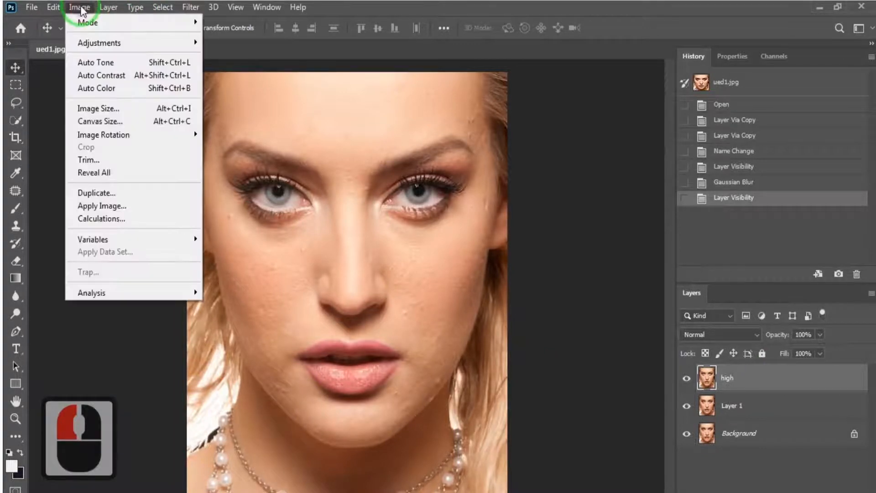
{"action": "left_click", "coordinate": [89, 208]}
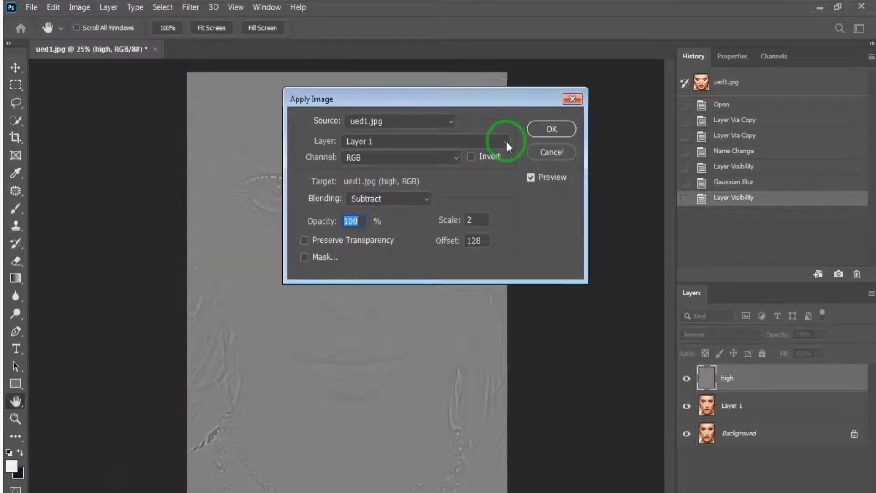
{"action": "left_click", "coordinate": [506, 143]}
{"action": "left_click", "coordinate": [499, 189]}
{"action": "left_click", "coordinate": [428, 199]}
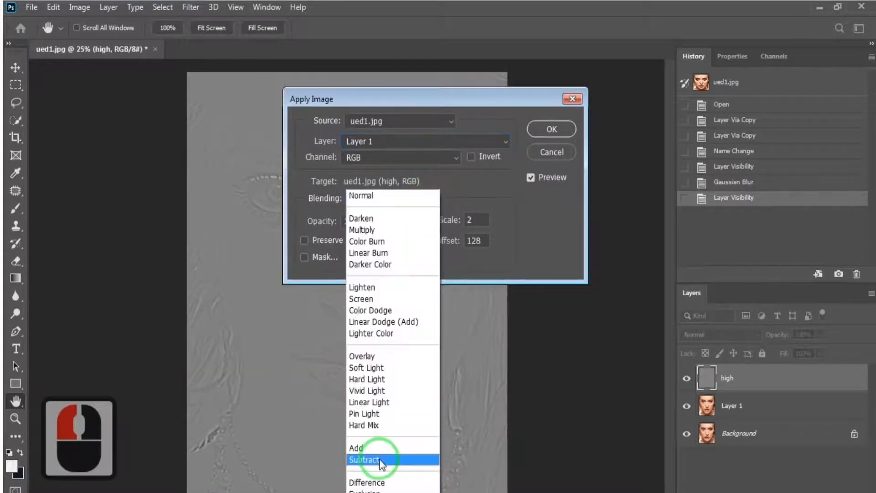
{"action": "left_click", "coordinate": [380, 460]}
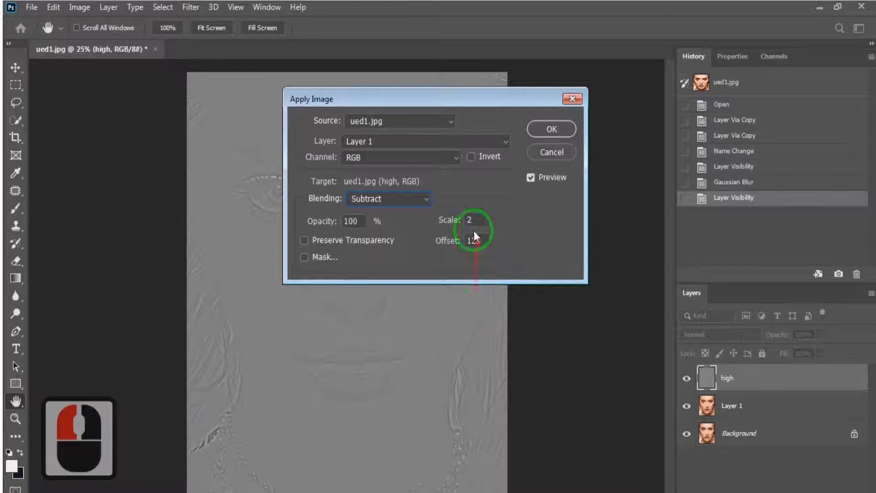
{"action": "left_click", "coordinate": [469, 241]}
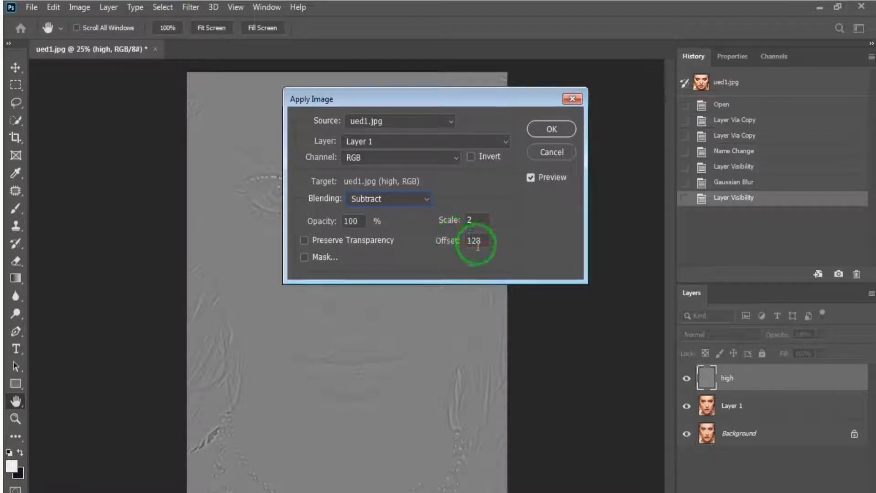
{"action": "left_click", "coordinate": [551, 129]}
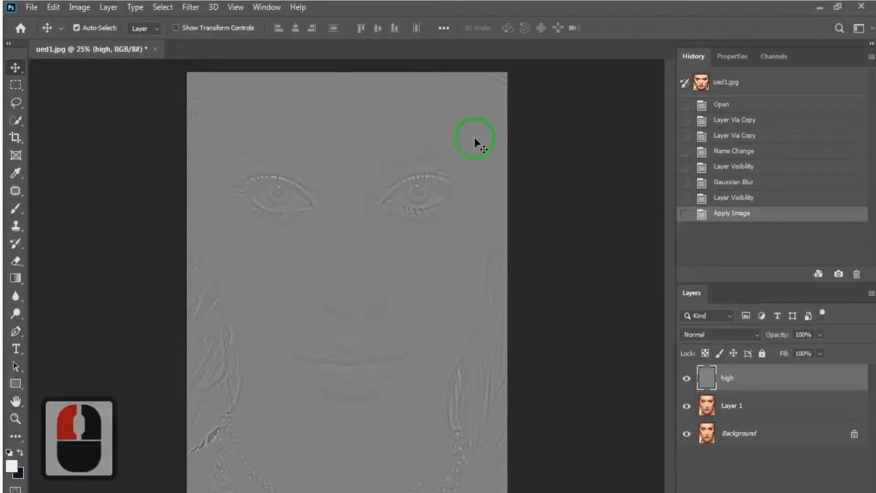
Set the "high" layer's blend mode to Linear Light and Layer 1's blend mode to Dissolve
{"action": "left_click", "coordinate": [755, 335]}
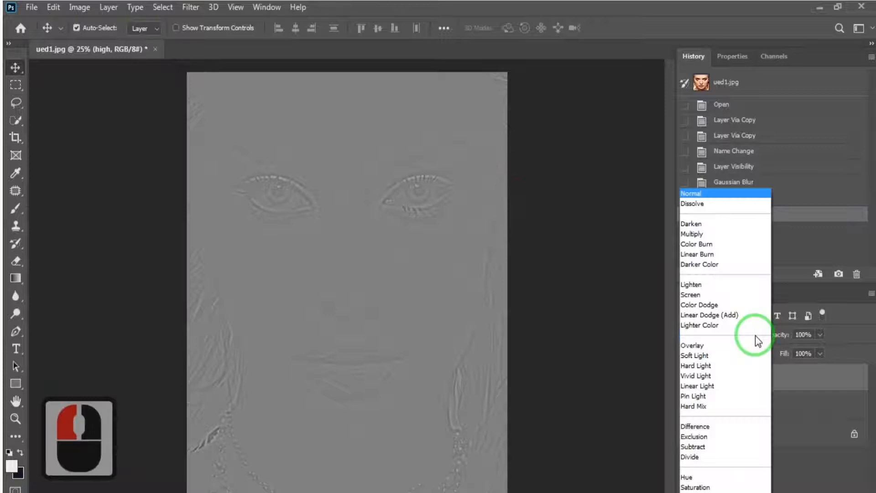
{"action": "left_click", "coordinate": [744, 387]}
{"action": "left_click", "coordinate": [781, 406]}
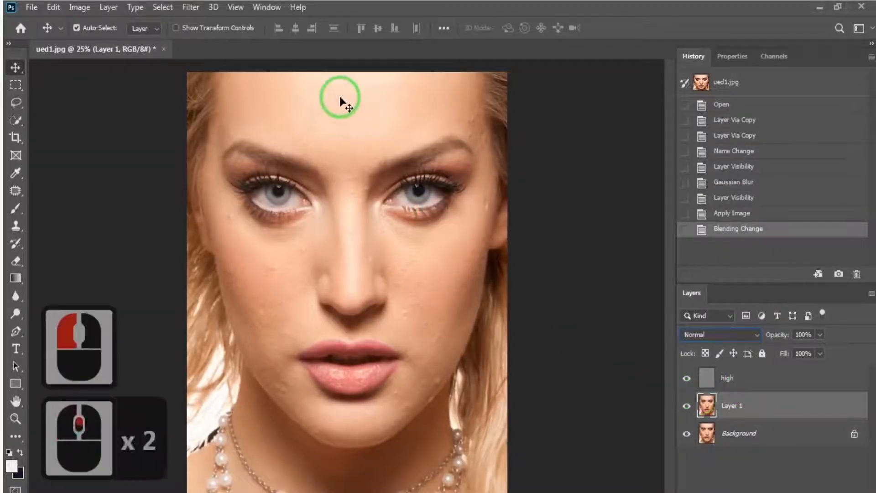
{"action": "scroll", "coordinate": [97, 209], "scroll_direction": "down", "scroll_amount": 1}
Outline the forehead above both eyebrows on Layer 1 with the Lasso tool
{"action": "left_click", "coordinate": [15, 313]}
{"action": "scroll", "coordinate": [344, 101], "scroll_direction": "up", "scroll_amount": 5}
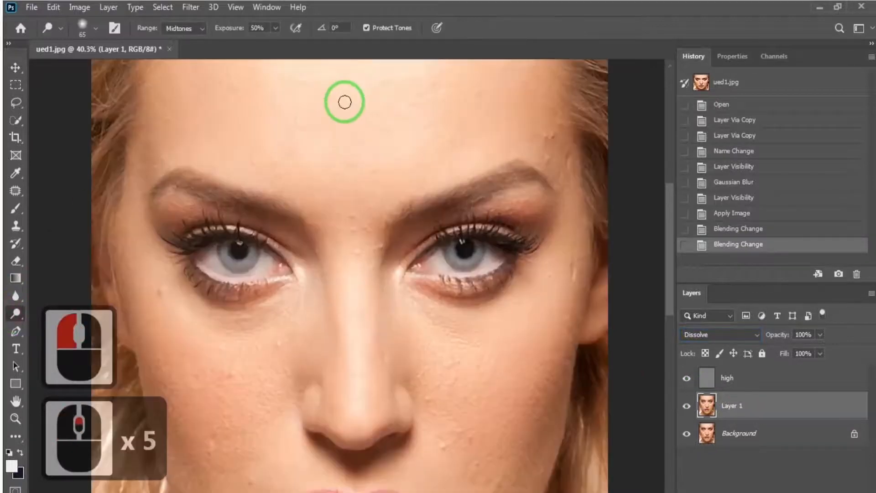
{"action": "scroll", "coordinate": [345, 103], "scroll_direction": "up", "scroll_amount": 1}
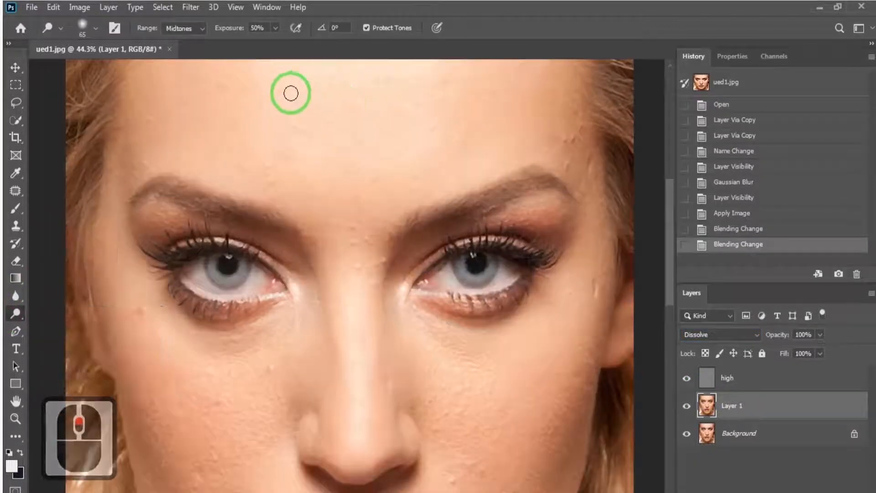
{"action": "left_click", "coordinate": [16, 103]}
{"action": "left_click_drag", "start_coordinate": [666, 215], "coordinate": [667, 206]}
{"action": "mouse_move", "coordinate": [131, 97]}
{"action": "left_mouse_down"}
{"action": "mouse_move", "coordinate": [518, 97]}
{"action": "mouse_move", "coordinate": [572, 111]}
{"action": "mouse_move", "coordinate": [600, 222]}
{"action": "left_mouse_up"}
{"action": "mouse_move", "coordinate": [551, 201]}
{"action": "left_mouse_down"}
{"action": "mouse_move", "coordinate": [396, 239]}
{"action": "mouse_move", "coordinate": [303, 242]}
{"action": "mouse_move", "coordinate": [196, 205]}
{"action": "mouse_move", "coordinate": [146, 205]}
{"action": "mouse_move", "coordinate": [121, 236]}
{"action": "mouse_move", "coordinate": [111, 222]}
{"action": "mouse_move", "coordinate": [134, 98]}
{"action": "left_mouse_up"}
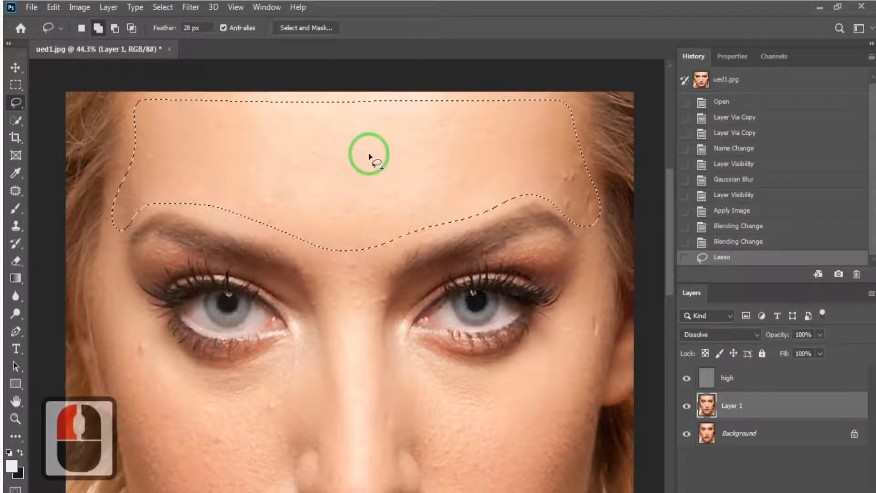
Set the Lasso feather to 28 px and clear the forehead selection
{"action": "left_click", "coordinate": [191, 27]}
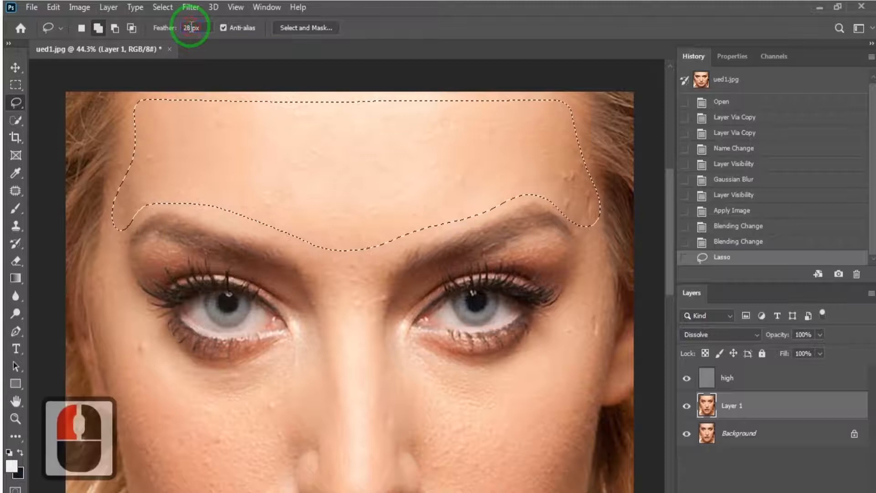
{"action": "type", "text": "28"}
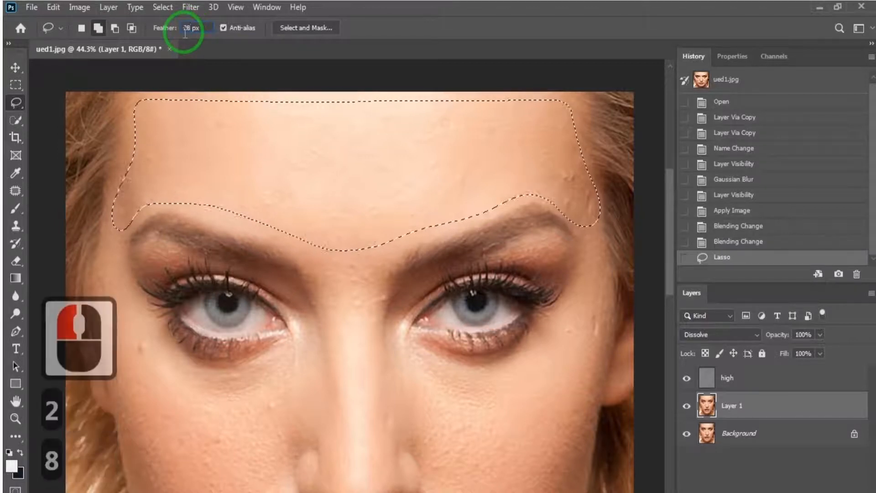
{"action": "left_click", "coordinate": [223, 37]}
{"action": "key", "text": "ctrl+d"}
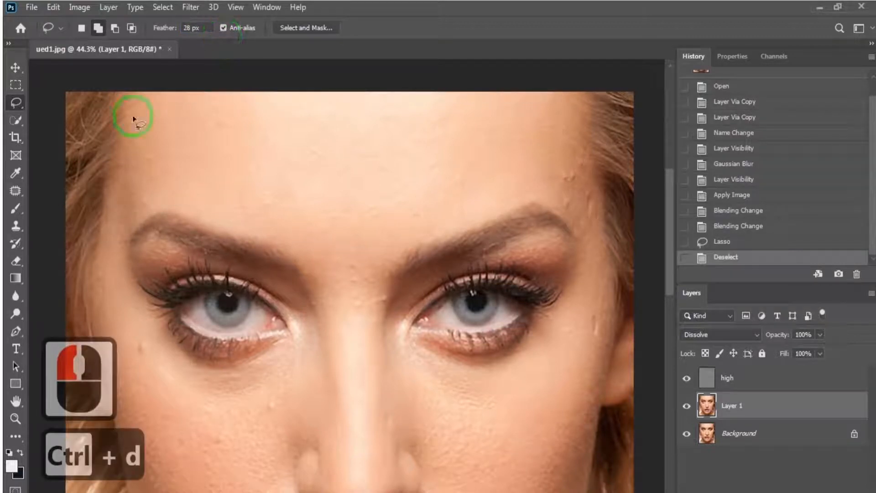
Draw a Lasso selection around the forehead, following the eyebrows and dipping between them to the bridge of the nose
{"action": "left_click", "coordinate": [27, 103]}
{"action": "mouse_move", "coordinate": [576, 225]}
{"action": "left_mouse_down"}
{"action": "mouse_move", "coordinate": [539, 204]}
{"action": "mouse_move", "coordinate": [490, 211]}
{"action": "mouse_move", "coordinate": [408, 250]}
{"action": "mouse_move", "coordinate": [368, 316]}
{"action": "mouse_move", "coordinate": [329, 301]}
{"action": "mouse_move", "coordinate": [289, 240]}
{"action": "mouse_move", "coordinate": [168, 205]}
{"action": "left_mouse_up"}
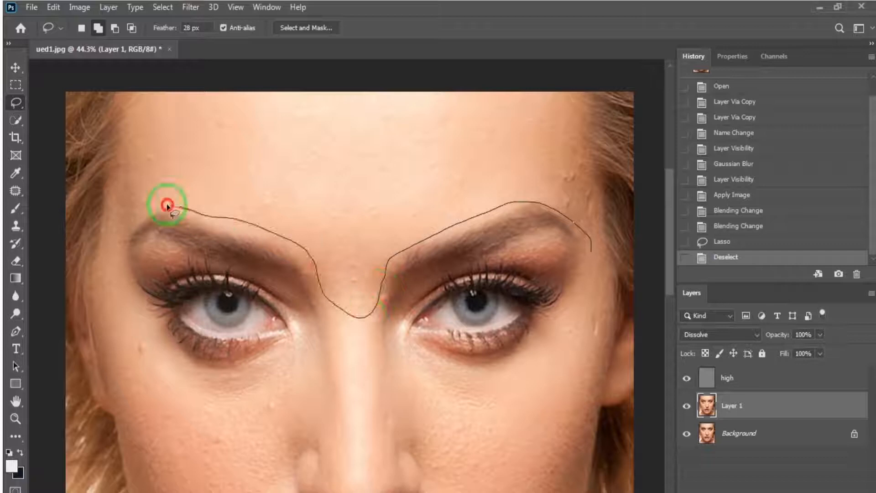
{"action": "mouse_move", "coordinate": [178, 97]}
{"action": "left_mouse_down"}
{"action": "mouse_move", "coordinate": [358, 104]}
{"action": "mouse_move", "coordinate": [530, 95]}
{"action": "mouse_move", "coordinate": [578, 103]}
{"action": "left_mouse_up"}
{"action": "mouse_move", "coordinate": [574, 155]}
{"action": "left_mouse_down"}
{"action": "mouse_move", "coordinate": [594, 188]}
{"action": "mouse_move", "coordinate": [600, 243]}
{"action": "mouse_move", "coordinate": [584, 240]}
{"action": "left_mouse_up"}
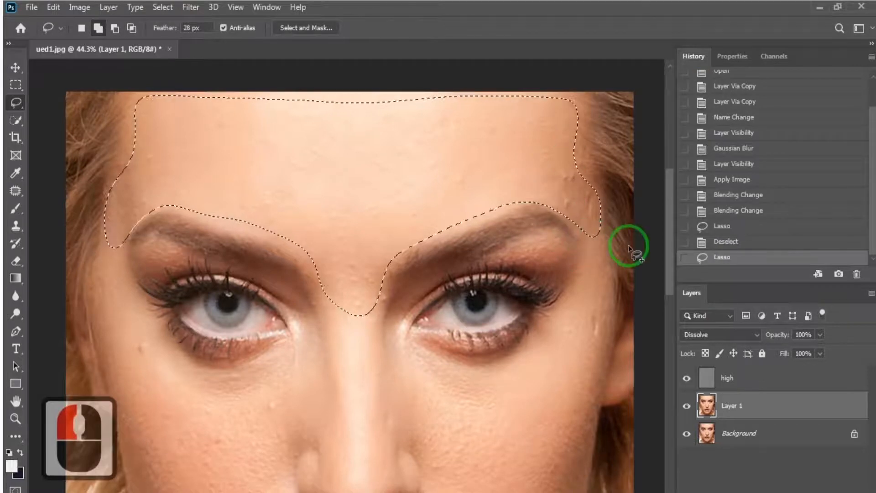
Smooth the selected forehead with a Gaussian Blur of 41.5 pixels and deselect it
{"action": "left_click", "coordinate": [190, 7]}
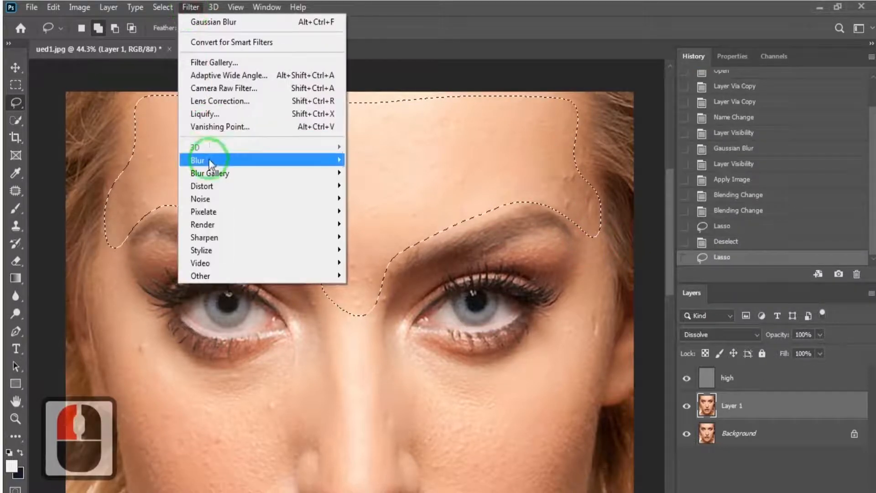
{"action": "mouse_move", "coordinate": [208, 161]}
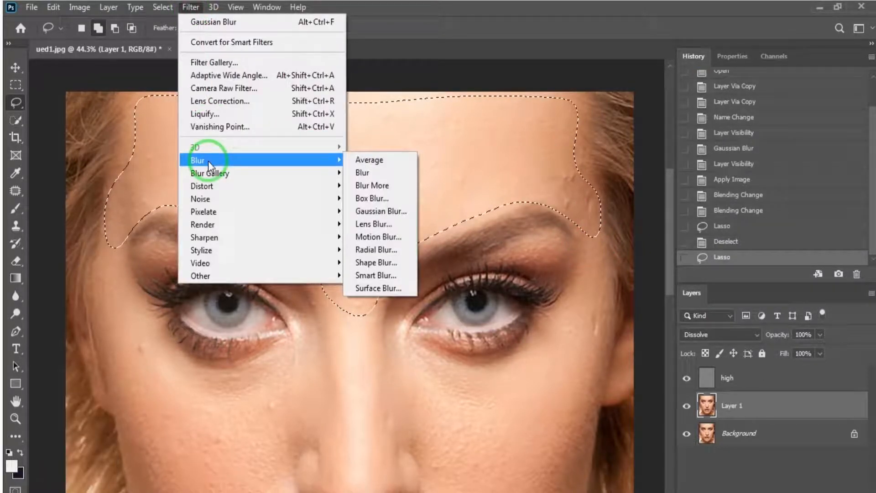
{"action": "left_click", "coordinate": [385, 212]}
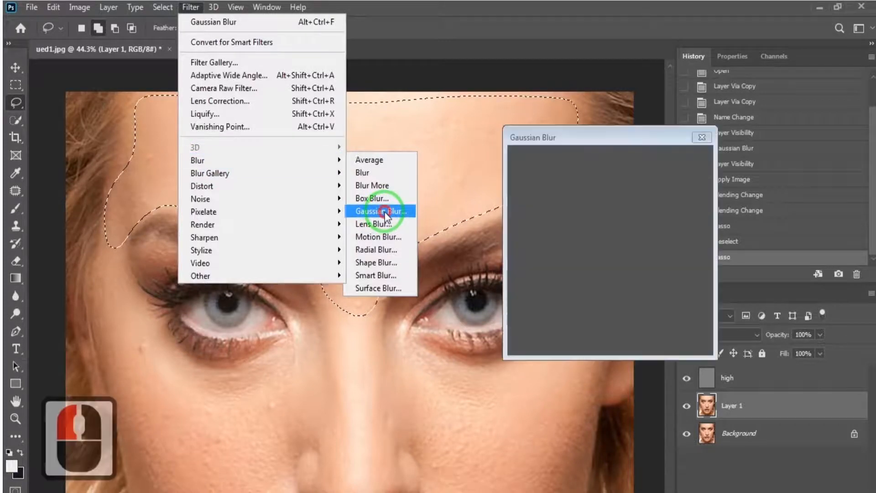
{"action": "left_click", "coordinate": [545, 303]}
{"action": "left_click", "coordinate": [545, 303]}
{"action": "left_click", "coordinate": [545, 302]}
{"action": "left_click", "coordinate": [544, 303]}
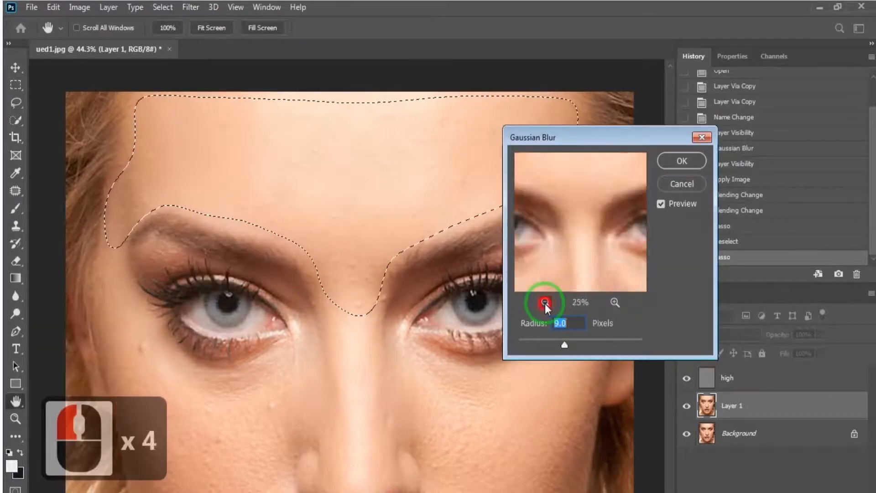
{"action": "left_click", "coordinate": [544, 303]}
{"action": "left_click", "coordinate": [544, 303]}
{"action": "left_click", "coordinate": [544, 303]}
{"action": "left_click", "coordinate": [614, 303]}
{"action": "left_click", "coordinate": [614, 303]}
{"action": "left_click_drag", "start_coordinate": [581, 232], "coordinate": [625, 283]}
{"action": "left_click_drag", "start_coordinate": [565, 345], "coordinate": [574, 337]}
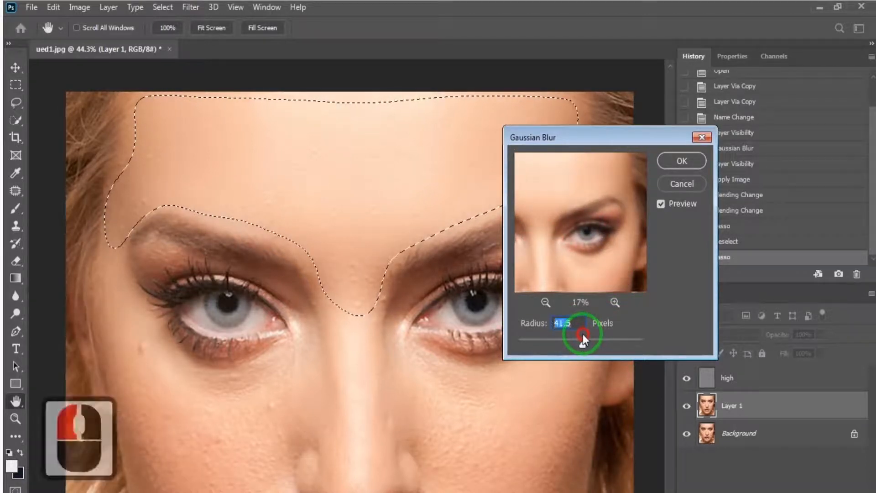
{"action": "left_click", "coordinate": [682, 161]}
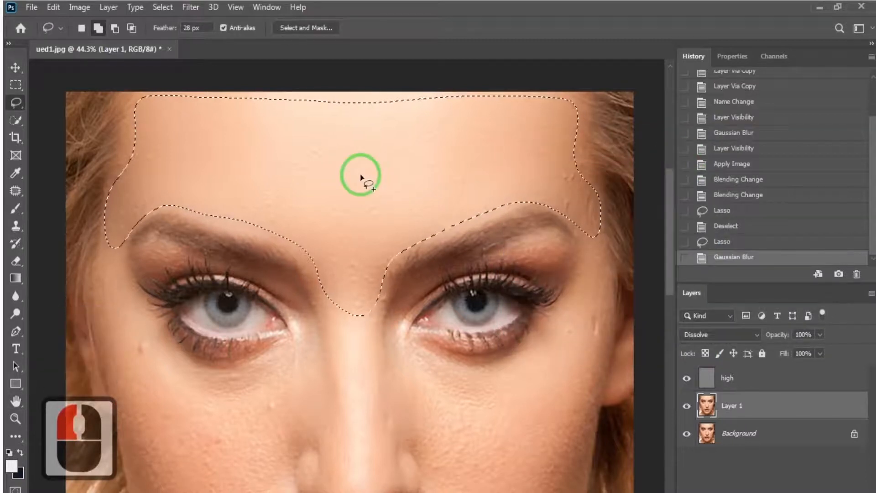
{"action": "key", "text": "ctrl+d"}
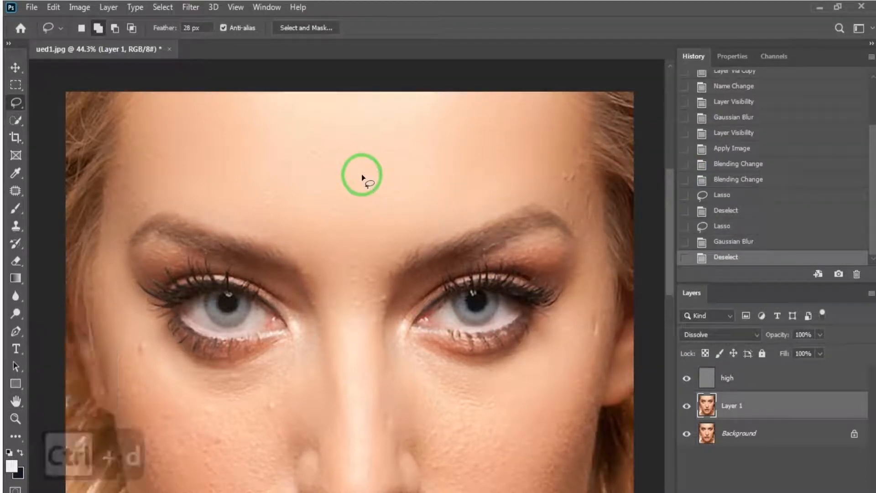
Lasso the blemished temple area between the outer end of the right-hand eyebrow and the hairline
{"action": "scroll", "coordinate": [361, 174], "scroll_direction": "down", "scroll_amount": 3}
{"action": "scroll", "coordinate": [402, 168], "scroll_direction": "up", "scroll_amount": 14}
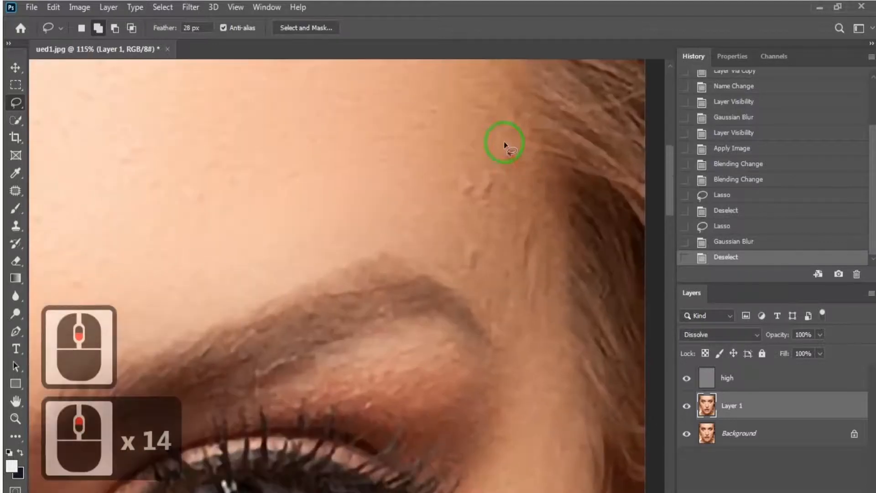
{"action": "mouse_move", "coordinate": [502, 138]}
{"action": "left_mouse_down"}
{"action": "mouse_move", "coordinate": [560, 234]}
{"action": "mouse_move", "coordinate": [559, 294]}
{"action": "mouse_move", "coordinate": [545, 340]}
{"action": "mouse_move", "coordinate": [433, 261]}
{"action": "left_mouse_up"}
{"action": "left_click_drag", "start_coordinate": [475, 136], "coordinate": [482, 132]}
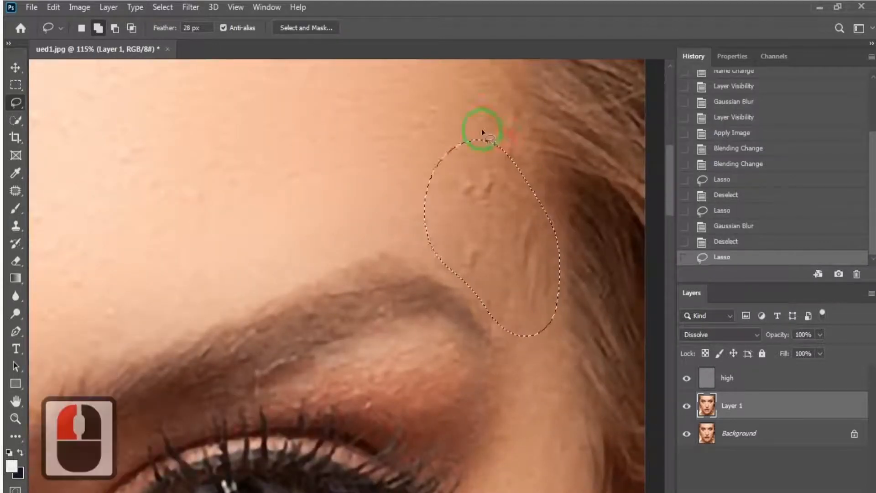
Smooth the selected temple area with a Gaussian Blur of 66.8 pixels and deselect it
{"action": "left_click", "coordinate": [190, 7]}
{"action": "mouse_move", "coordinate": [212, 161]}
{"action": "left_click", "coordinate": [381, 210]}
{"action": "left_click", "coordinate": [545, 302]}
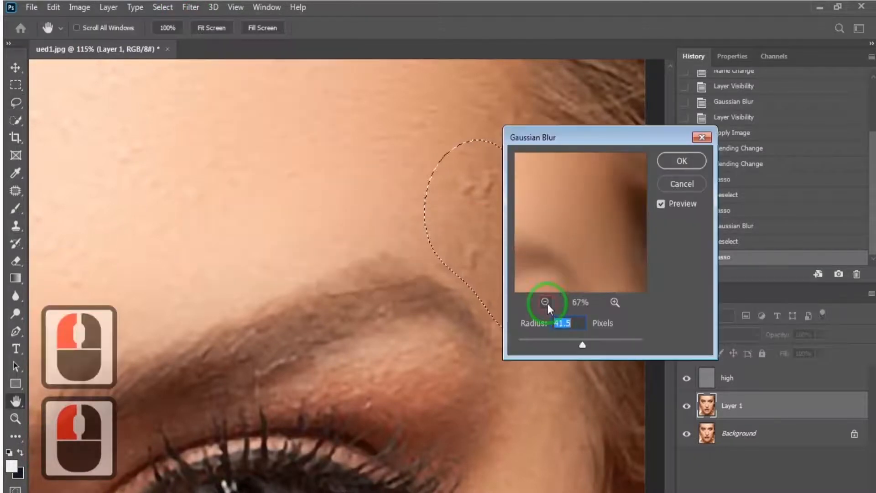
{"action": "left_click", "coordinate": [545, 302]}
{"action": "left_click", "coordinate": [545, 302]}
{"action": "left_click_drag", "start_coordinate": [554, 289], "coordinate": [554, 226]}
{"action": "left_click_drag", "start_coordinate": [598, 142], "coordinate": [698, 118]}
{"action": "mouse_move", "coordinate": [683, 320]}
{"action": "left_mouse_down"}
{"action": "mouse_move", "coordinate": [725, 319]}
{"action": "mouse_move", "coordinate": [653, 322]}
{"action": "mouse_move", "coordinate": [690, 326]}
{"action": "left_mouse_up"}
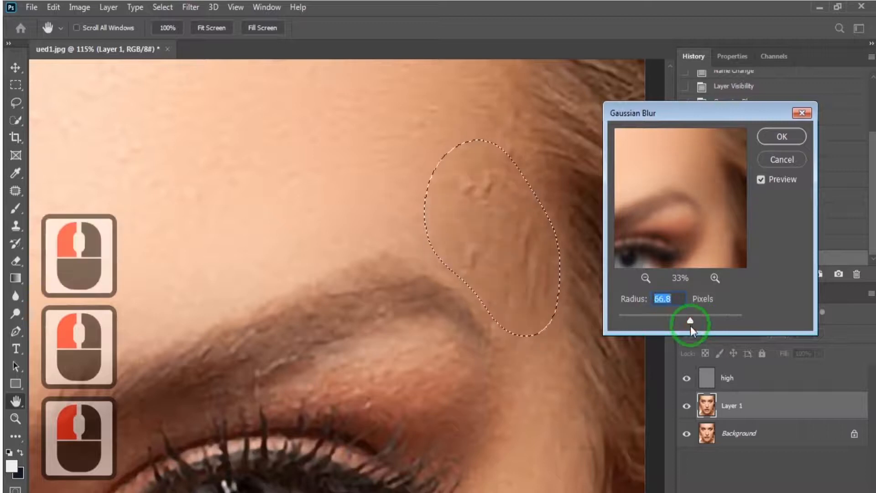
{"action": "left_click", "coordinate": [782, 136]}
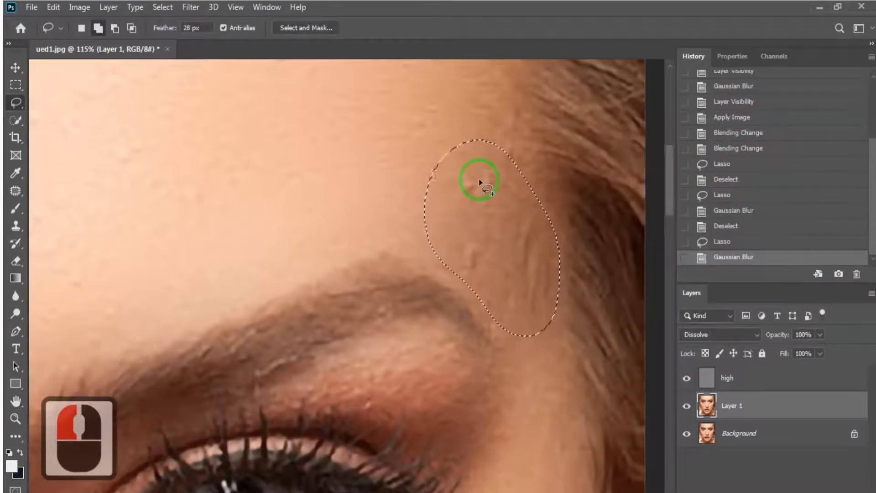
{"action": "key", "text": "ctrl+d"}
Lasso the photo's right-hand cheek from the outer eye corner down beside the mouth and reapply the last Gaussian Blur to it
{"action": "scroll", "coordinate": [473, 180], "scroll_direction": "down", "scroll_amount": 17}
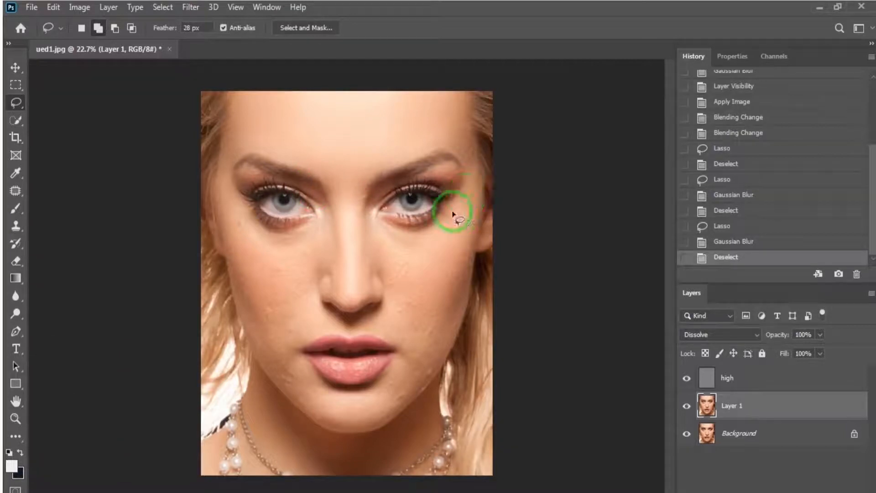
{"action": "mouse_move", "coordinate": [461, 195]}
{"action": "left_mouse_down"}
{"action": "mouse_move", "coordinate": [480, 220]}
{"action": "mouse_move", "coordinate": [463, 319]}
{"action": "mouse_move", "coordinate": [429, 389]}
{"action": "mouse_move", "coordinate": [399, 395]}
{"action": "left_mouse_up"}
{"action": "mouse_move", "coordinate": [399, 342]}
{"action": "left_mouse_down"}
{"action": "mouse_move", "coordinate": [387, 242]}
{"action": "mouse_move", "coordinate": [447, 209]}
{"action": "mouse_move", "coordinate": [455, 193]}
{"action": "mouse_move", "coordinate": [445, 197]}
{"action": "left_mouse_up"}
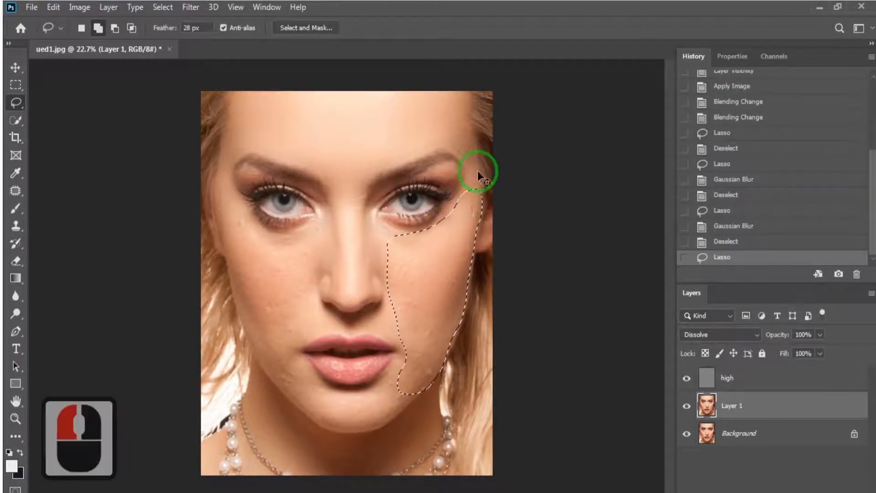
{"action": "key", "text": "ctrl+alt+f"}
{"action": "key", "text": "ctrl+d"}
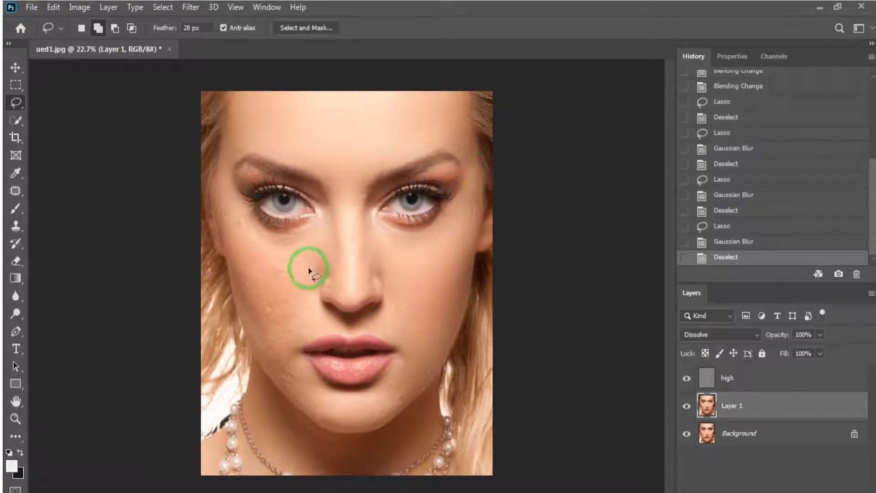
Lasso the photo's left-hand cheek from the temple down beside the mouth, reapply the last Gaussian Blur and deselect it
{"action": "left_click_drag", "start_coordinate": [218, 192], "coordinate": [226, 250]}
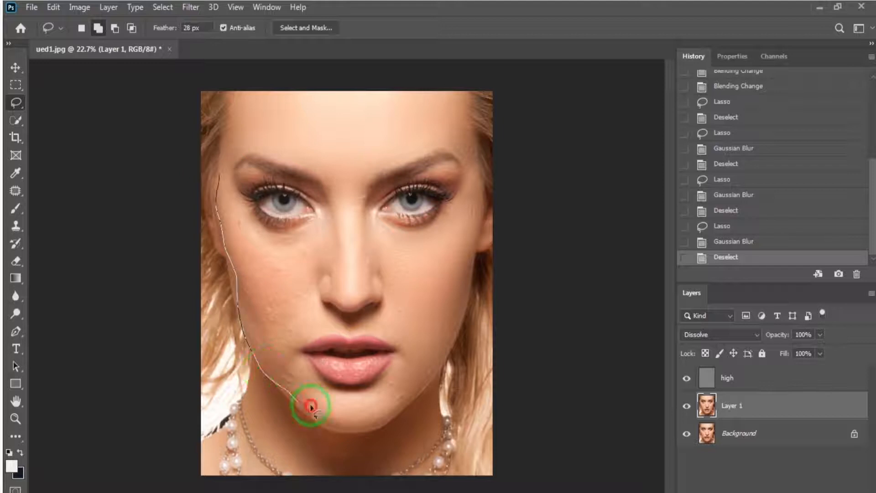
{"action": "mouse_move", "coordinate": [304, 301]}
{"action": "left_mouse_down"}
{"action": "mouse_move", "coordinate": [314, 245]}
{"action": "mouse_move", "coordinate": [273, 235]}
{"action": "mouse_move", "coordinate": [234, 195]}
{"action": "mouse_move", "coordinate": [220, 173]}
{"action": "left_mouse_up"}
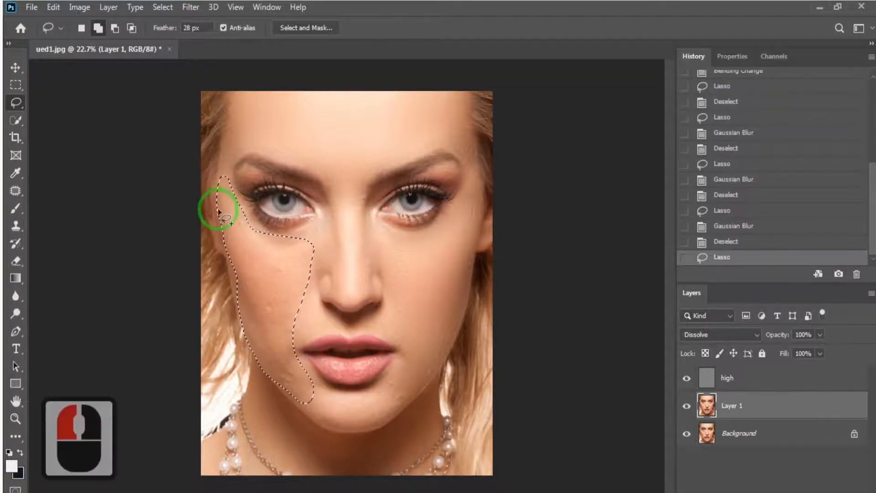
{"action": "key", "text": "ctrl+alt+f"}
{"action": "key", "text": "ctrl+d"}
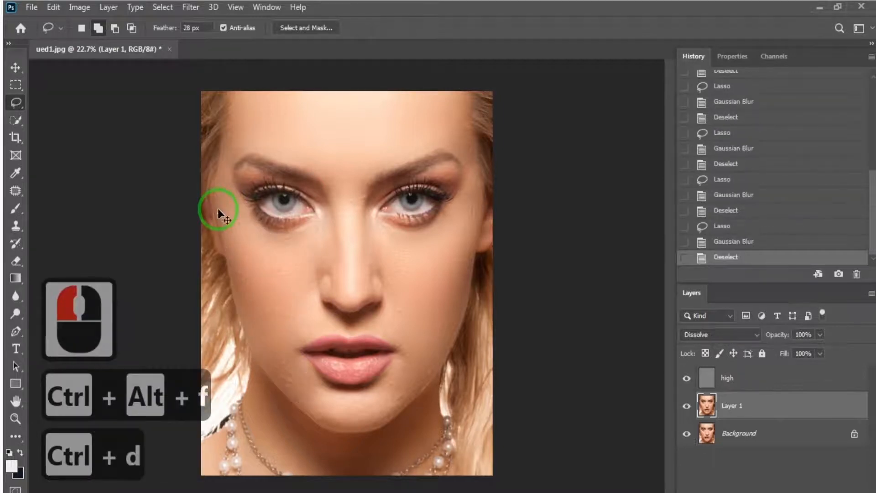
Lasso the chin below the lower lip from one mouth corner to the other, reapply the last Gaussian Blur and deselect it
{"action": "scroll", "coordinate": [380, 368], "scroll_direction": "down", "scroll_amount": 1}
{"action": "scroll", "coordinate": [376, 387], "scroll_direction": "up", "scroll_amount": 3}
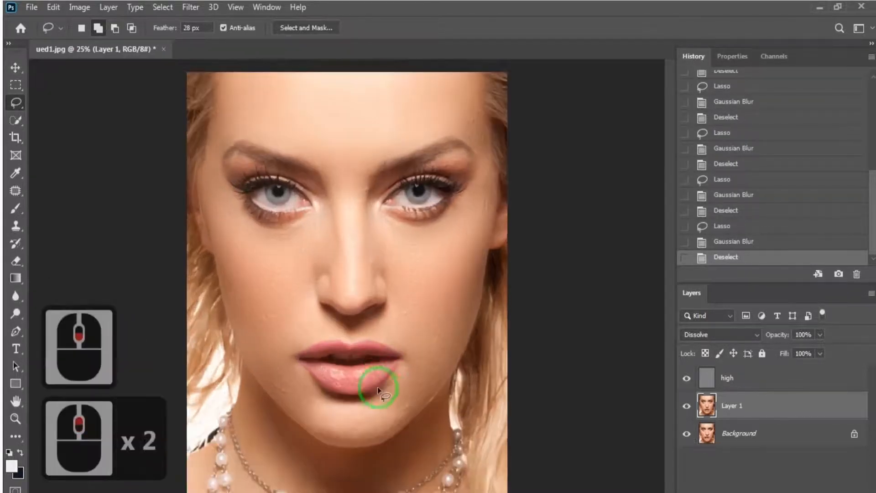
{"action": "left_click_drag", "start_coordinate": [671, 297], "coordinate": [672, 317]}
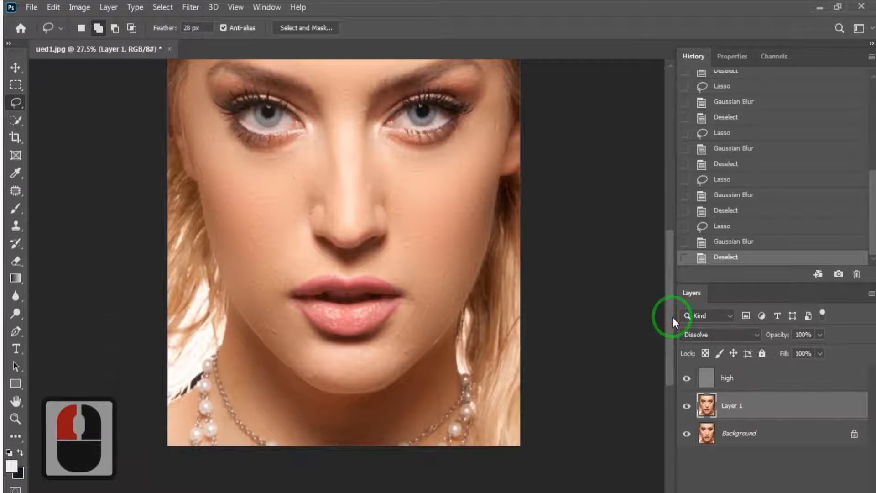
{"action": "mouse_move", "coordinate": [278, 301]}
{"action": "left_mouse_down"}
{"action": "mouse_move", "coordinate": [272, 348]}
{"action": "mouse_move", "coordinate": [342, 388]}
{"action": "mouse_move", "coordinate": [379, 387]}
{"action": "mouse_move", "coordinate": [434, 342]}
{"action": "mouse_move", "coordinate": [415, 303]}
{"action": "left_mouse_up"}
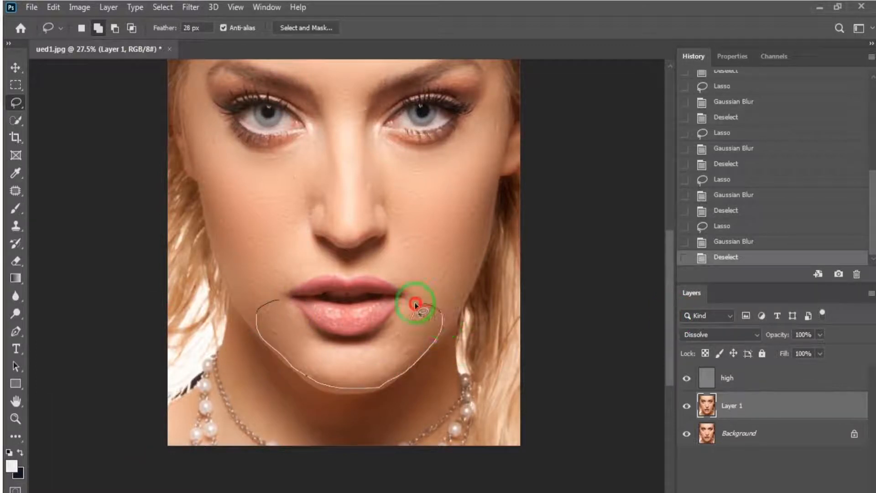
{"action": "left_click_drag", "start_coordinate": [284, 301], "coordinate": [268, 296]}
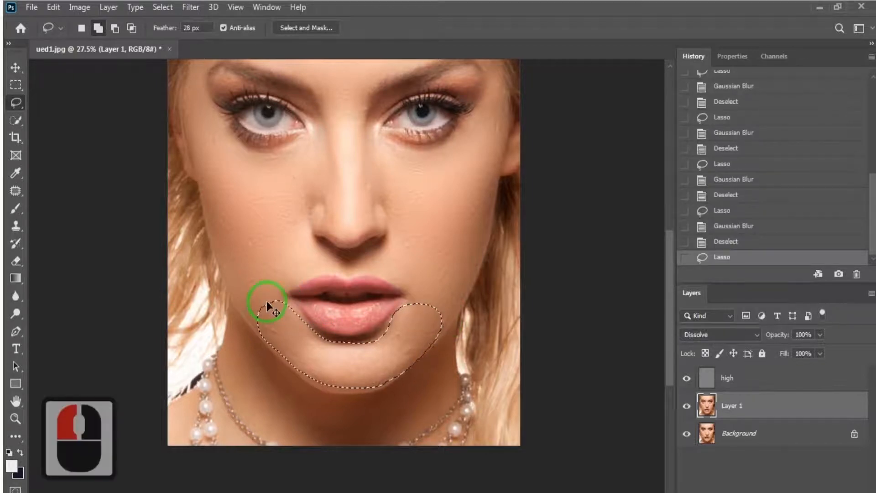
{"action": "key", "text": "ctrl+alt+f"}
{"action": "key", "text": "ctrl+d"}
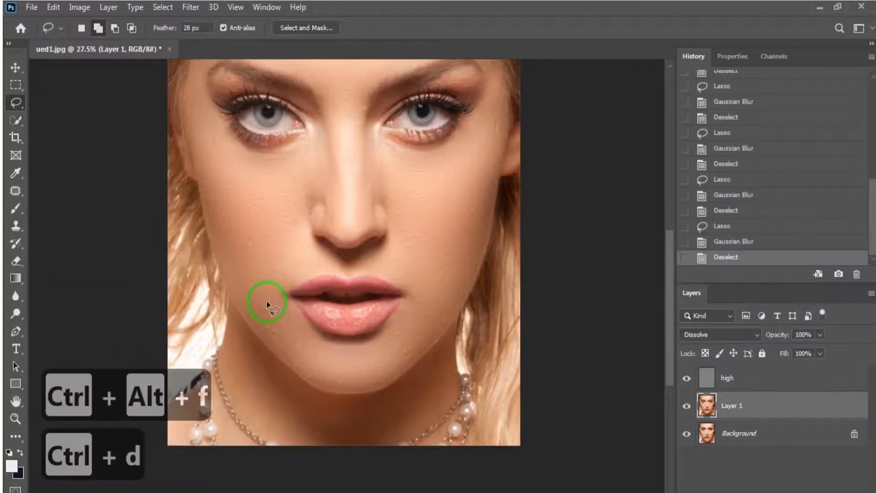
Try to smooth a lassoed patch between the eyebrows with the last Gaussian Blur, and undo the attempt
{"action": "scroll", "coordinate": [365, 294], "scroll_direction": "down", "scroll_amount": 6}
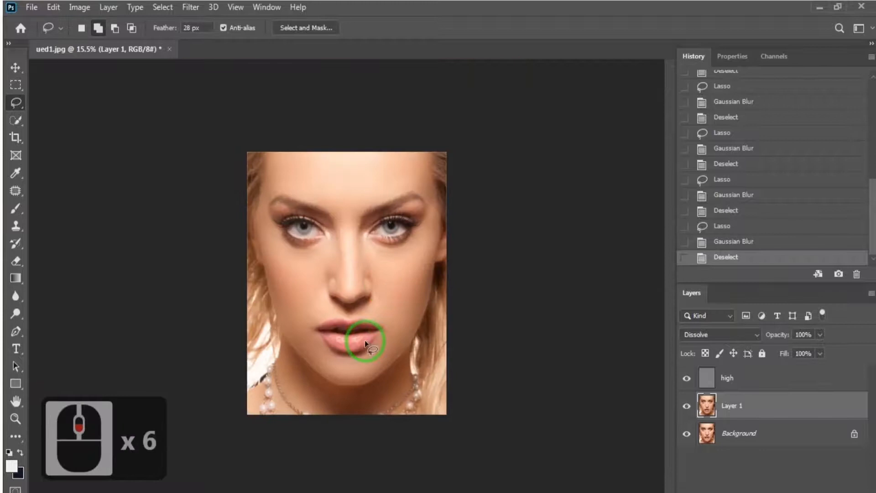
{"action": "scroll", "coordinate": [342, 252], "scroll_direction": "up", "scroll_amount": 3}
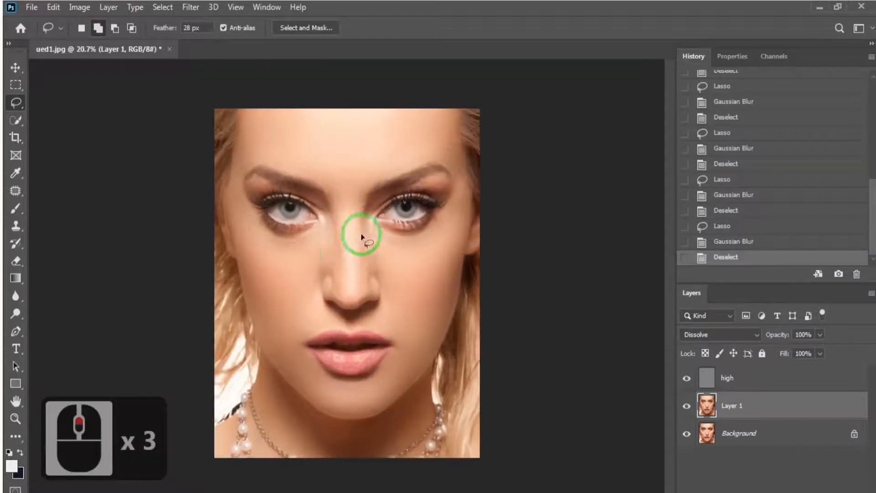
{"action": "mouse_move", "coordinate": [365, 214]}
{"action": "left_mouse_down"}
{"action": "mouse_move", "coordinate": [331, 209]}
{"action": "mouse_move", "coordinate": [329, 181]}
{"action": "mouse_move", "coordinate": [360, 180]}
{"action": "mouse_move", "coordinate": [361, 215]}
{"action": "left_mouse_up"}
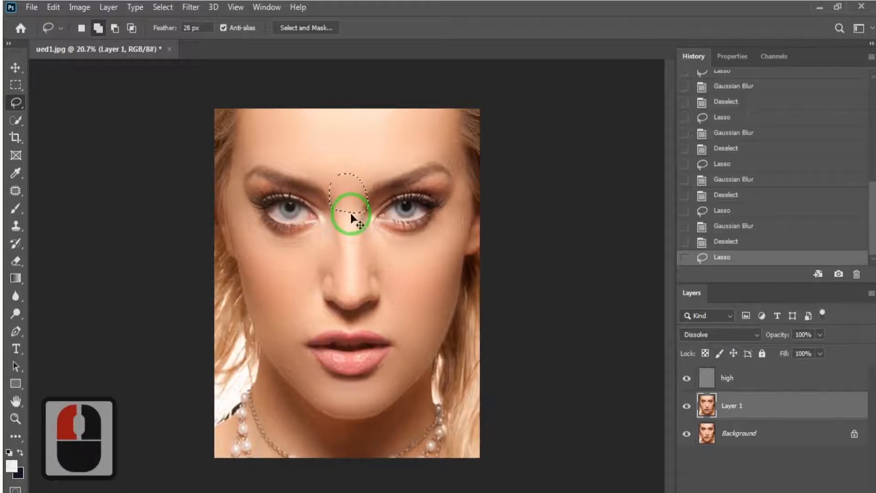
{"action": "key", "text": "ctrl+alt+f"}
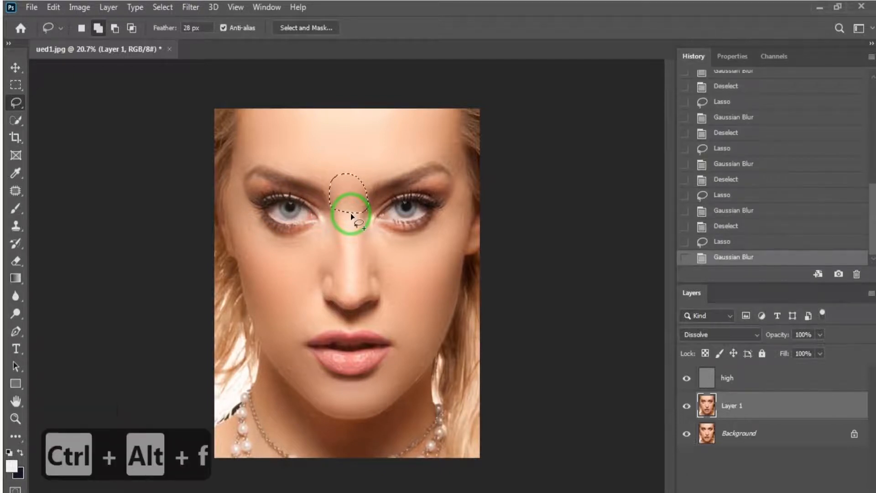
{"action": "key", "text": "ctrl+d"}
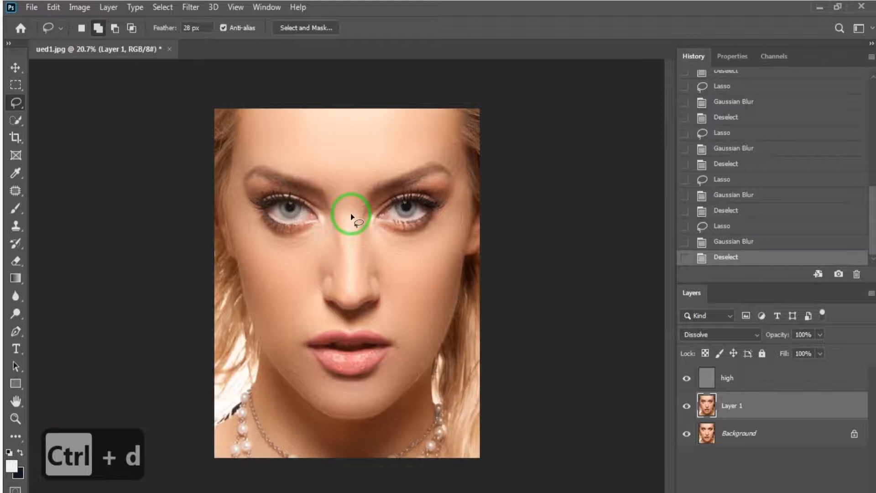
{"action": "key", "text": "ctrl+z"}
{"action": "key", "text": "ctrl+z"}
{"action": "key", "text": "ctrl+z"}
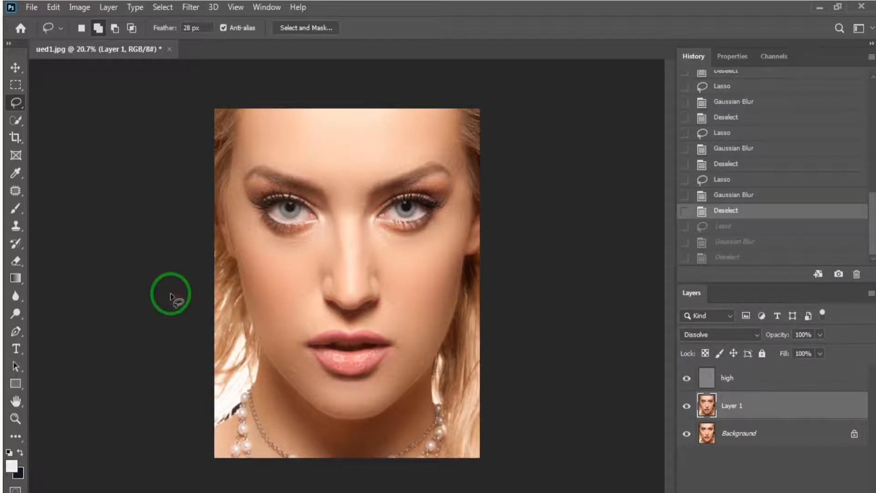
Activate the Clone Stamp on the "high" layer with its opacity set to 39%
{"action": "left_click", "coordinate": [755, 382]}
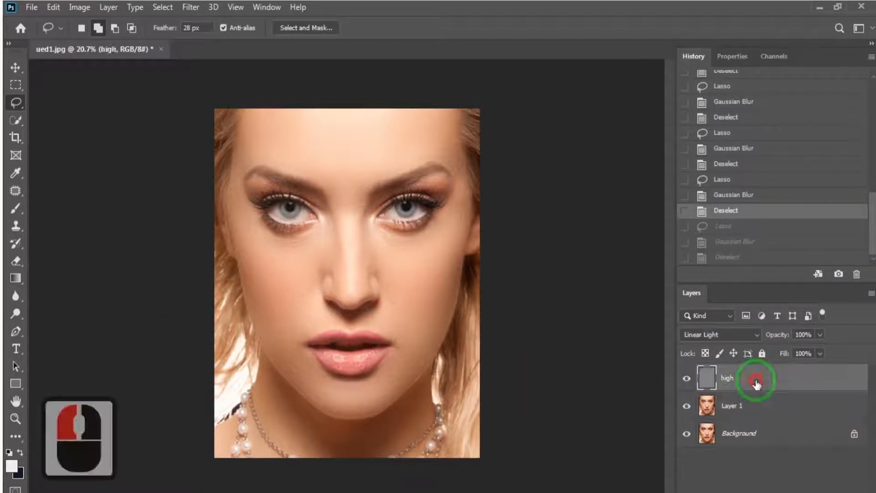
{"action": "left_click", "coordinate": [17, 228]}
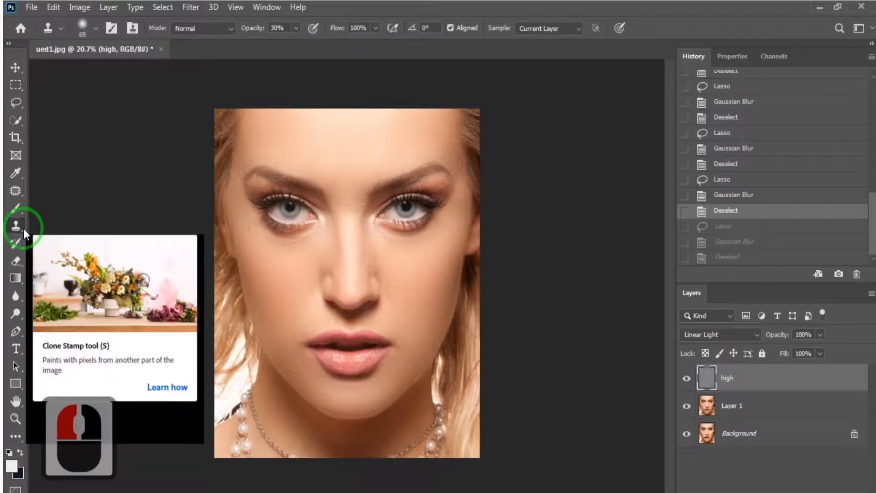
{"action": "left_click", "coordinate": [195, 54]}
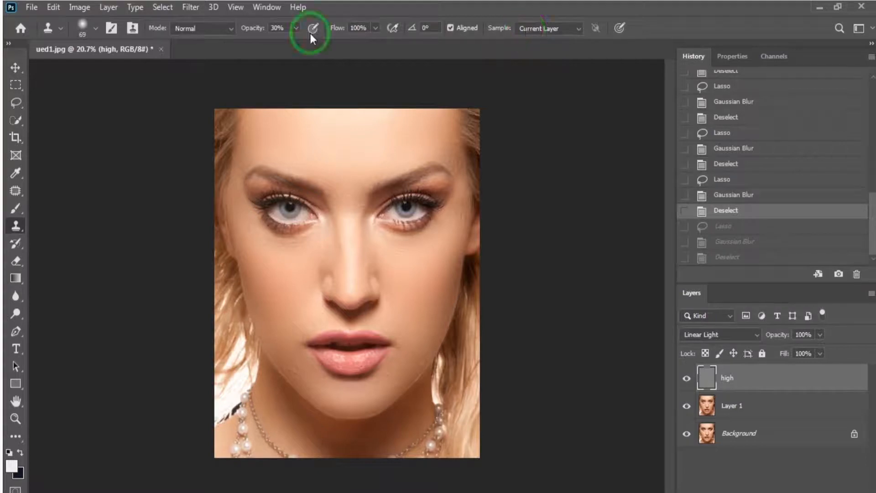
{"action": "left_click", "coordinate": [296, 28]}
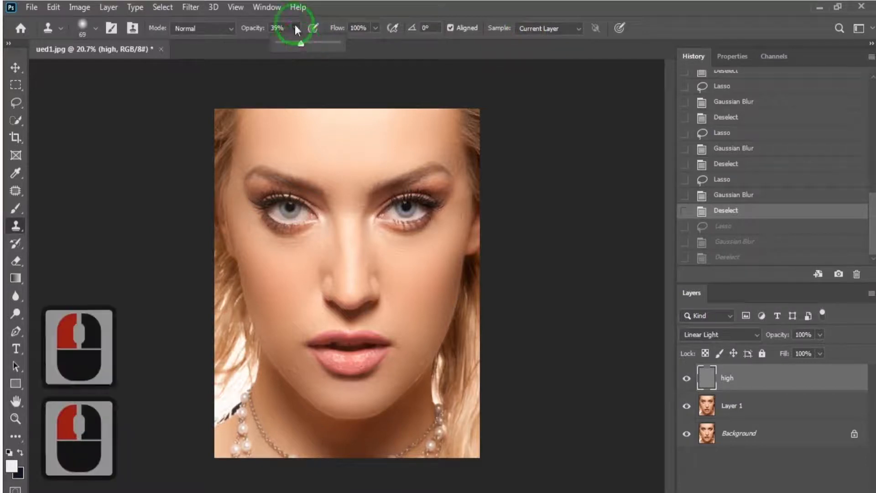
{"action": "double_click", "coordinate": [306, 38]}
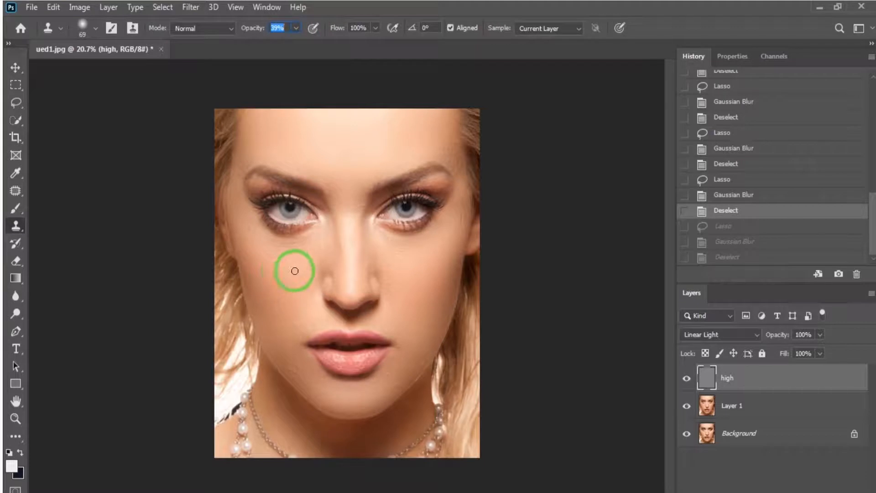
Clone clean skin texture from the middle of the nose bridge over the blemishes on its right-hand side
{"action": "double_click", "coordinate": [349, 263]}
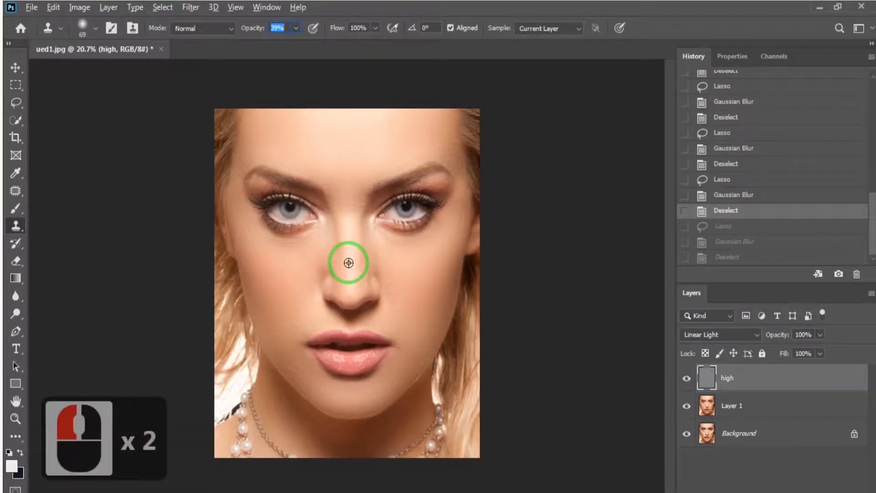
{"action": "left_click", "coordinate": [354, 263], "text": "alt"}
{"action": "left_click", "coordinate": [359, 278]}
{"action": "left_click", "coordinate": [366, 260]}
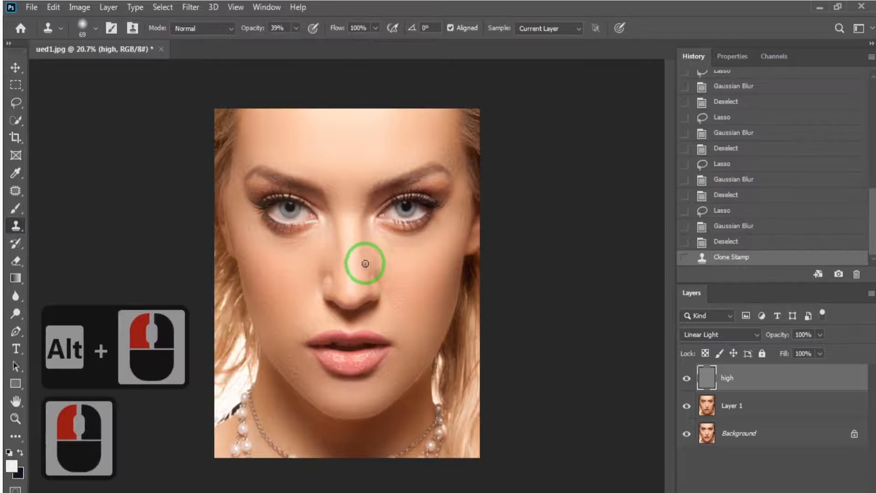
{"action": "left_click", "coordinate": [363, 251]}
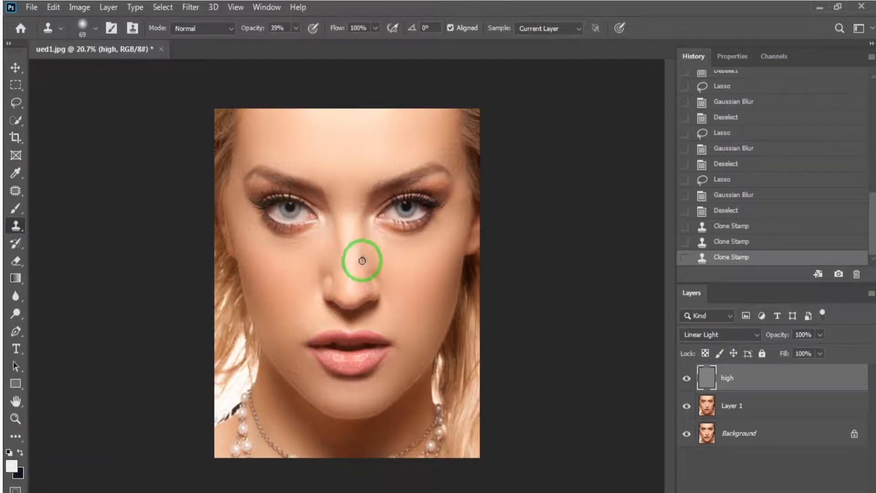
Clone clean texture from beside the left-hand inner eye corner over the blemishes at the right-hand side of the nose root
{"action": "scroll", "coordinate": [366, 208], "scroll_direction": "up", "scroll_amount": 5}
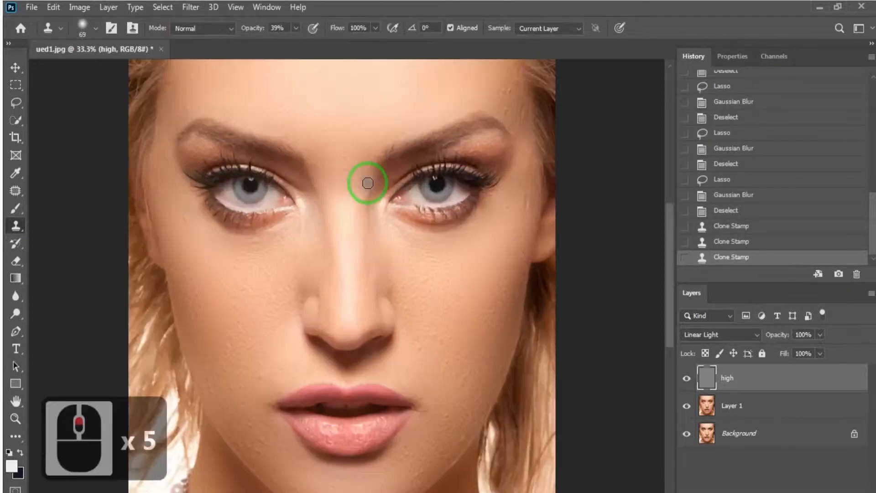
{"action": "left_click", "coordinate": [365, 187]}
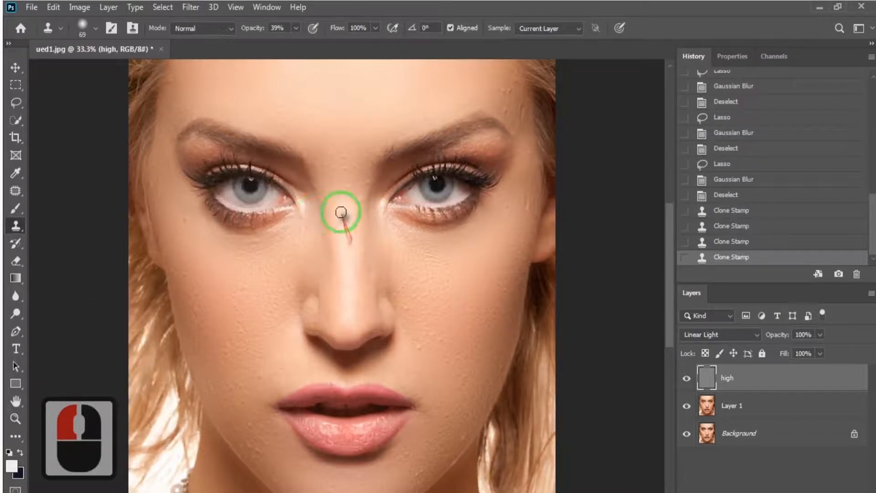
{"action": "left_click", "coordinate": [328, 181], "text": "alt"}
{"action": "left_click", "coordinate": [352, 187]}
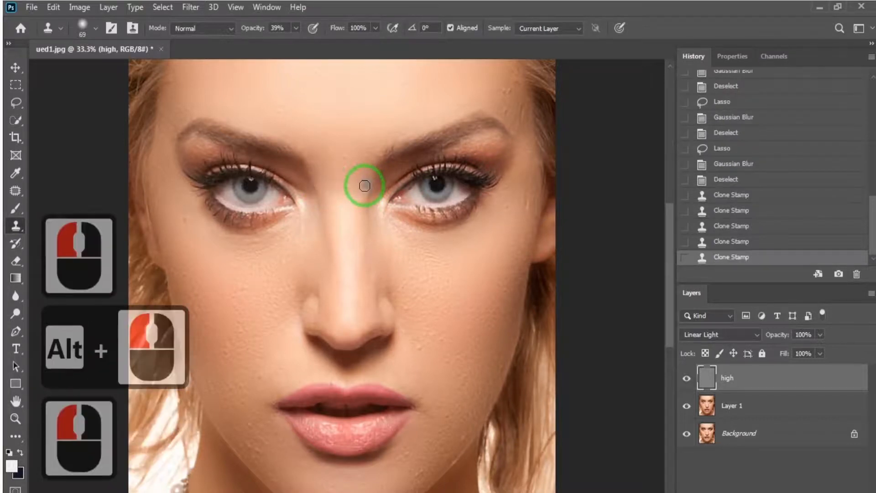
{"action": "left_click", "coordinate": [348, 186]}
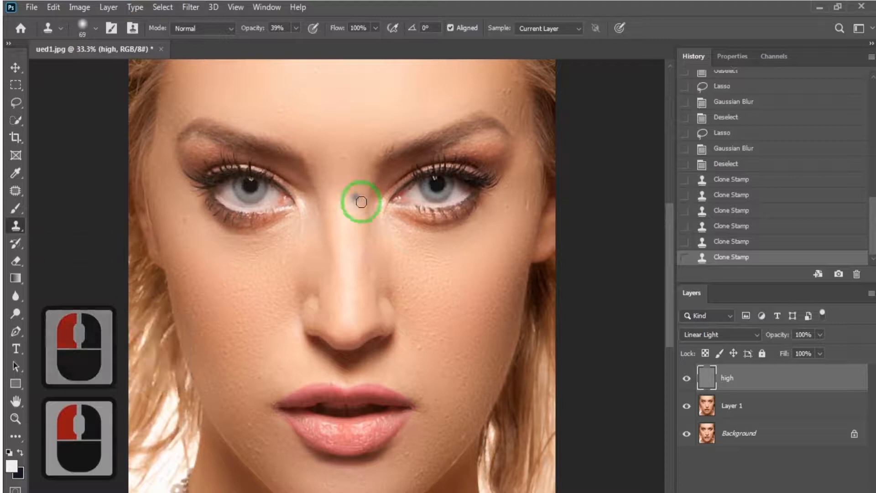
Resample clean texture around the nose root and clone over the blemishes between the inner ends of the eyebrows
{"action": "left_click", "coordinate": [346, 170], "text": "alt"}
{"action": "left_click", "coordinate": [341, 156], "text": "alt"}
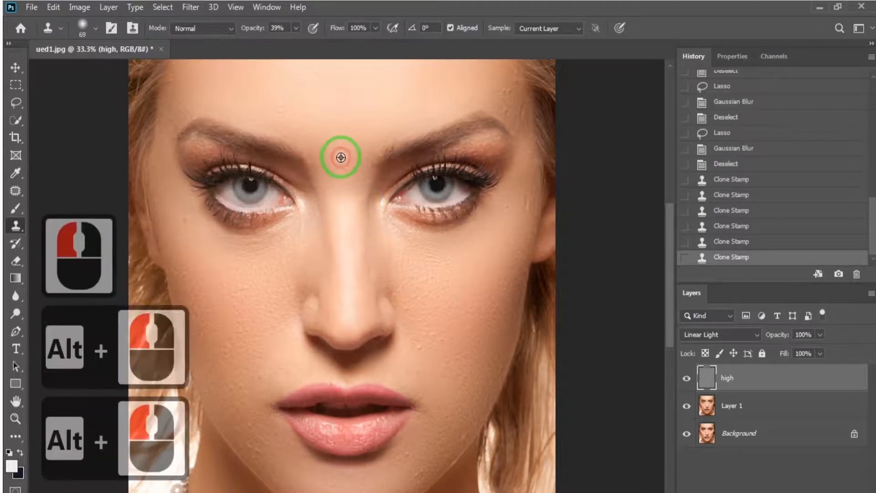
{"action": "left_click", "coordinate": [322, 179], "text": "alt"}
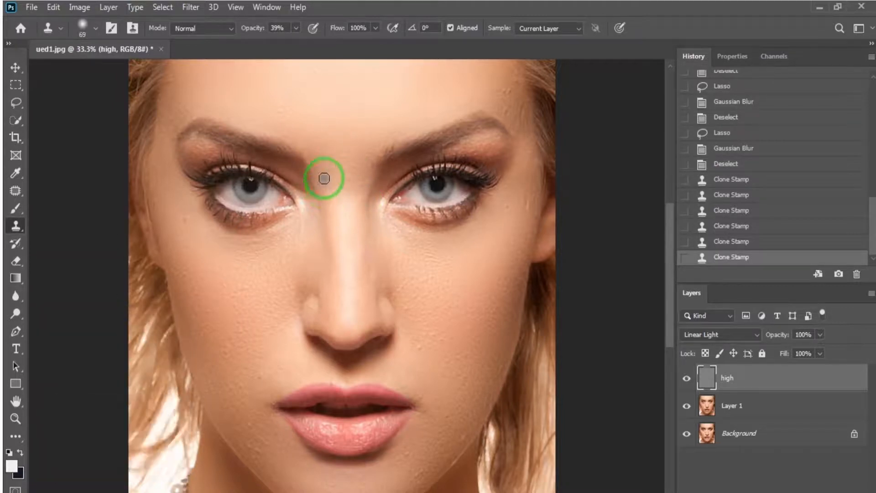
{"action": "left_click", "coordinate": [345, 169], "text": "alt"}
{"action": "left_click", "coordinate": [344, 156]}
{"action": "left_click", "coordinate": [334, 176]}
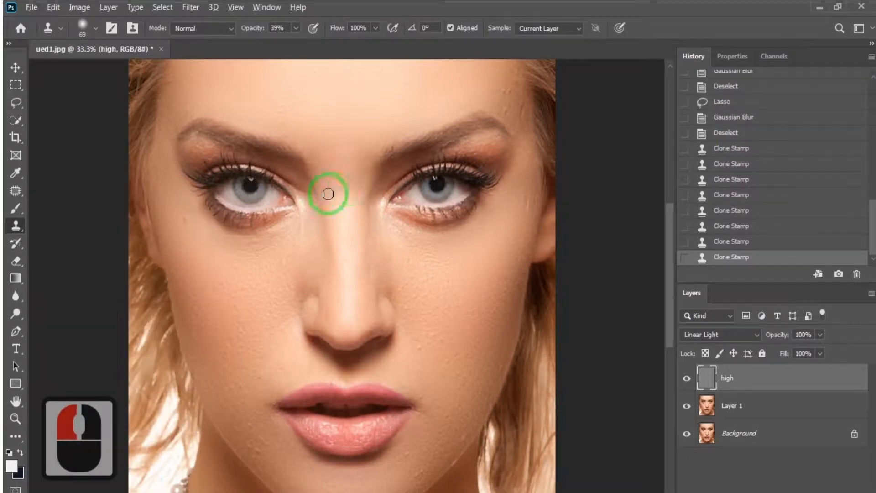
Clone texture sampled at the left-hand side of the nose root over the remaining spots near the right-hand inner eye corner
{"action": "left_click", "coordinate": [331, 193], "text": "alt"}
{"action": "left_click", "coordinate": [356, 186]}
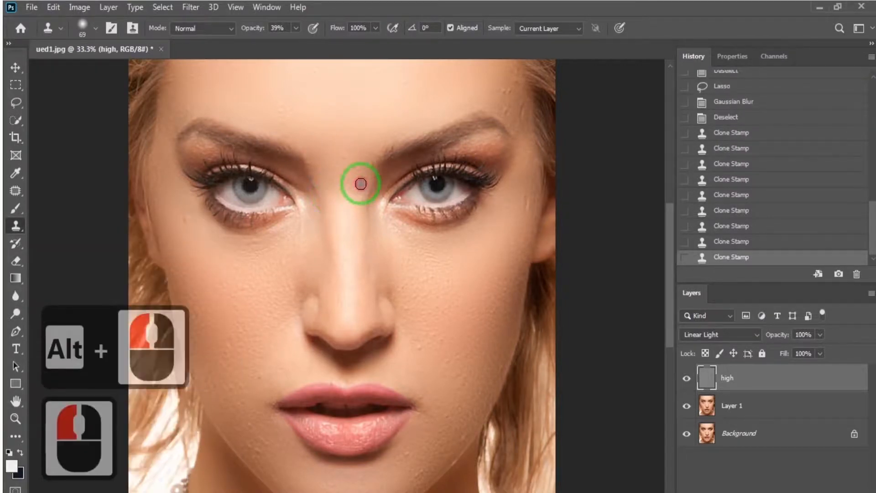
{"action": "left_click", "coordinate": [358, 194]}
{"action": "left_click", "coordinate": [359, 195]}
{"action": "left_click", "coordinate": [354, 171], "text": "alt"}
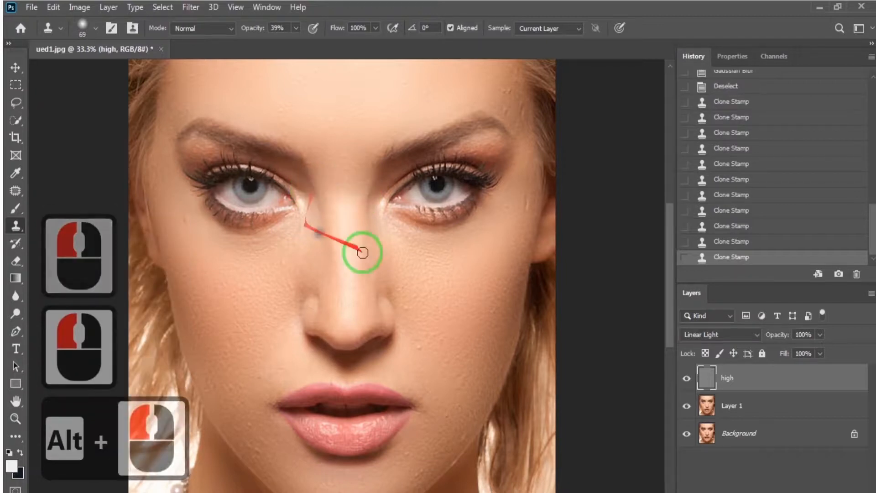
Clone clean texture from the upper cheek beside the ear over the bumps outside the right-hand eye's outer corner
{"action": "scroll", "coordinate": [520, 235], "scroll_direction": "up", "scroll_amount": 2}
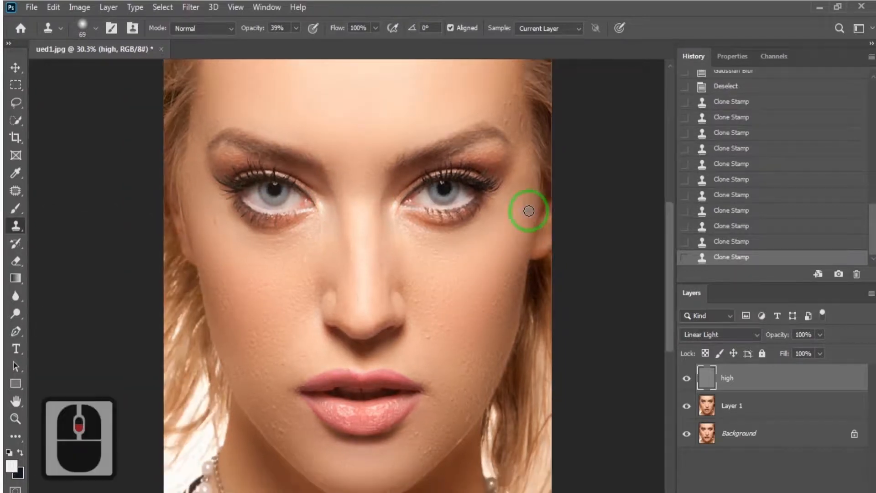
{"action": "left_click", "coordinate": [523, 237], "text": "alt"}
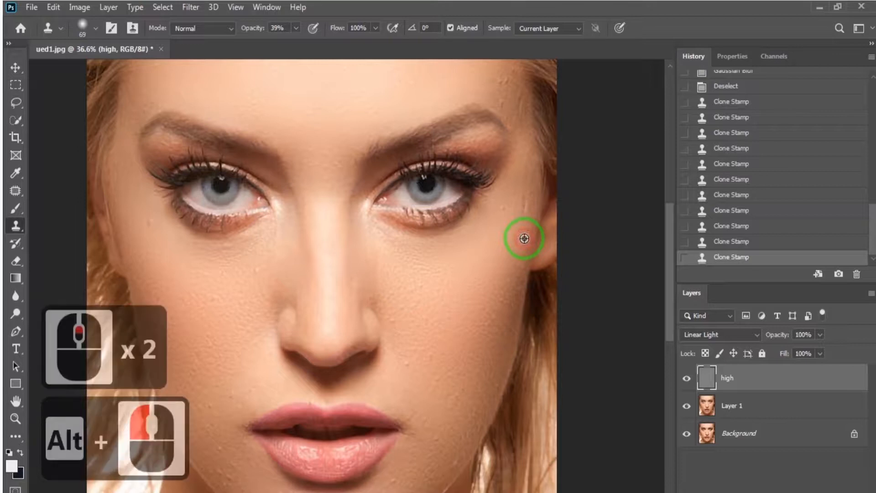
{"action": "left_click", "coordinate": [524, 204]}
{"action": "left_click", "coordinate": [524, 204]}
{"action": "left_click", "coordinate": [524, 200]}
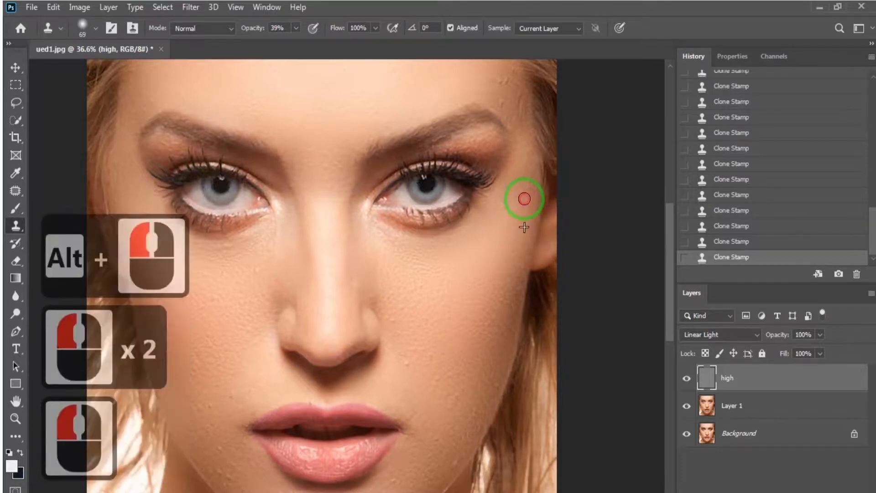
{"action": "left_click", "coordinate": [524, 209]}
{"action": "left_click", "coordinate": [524, 208]}
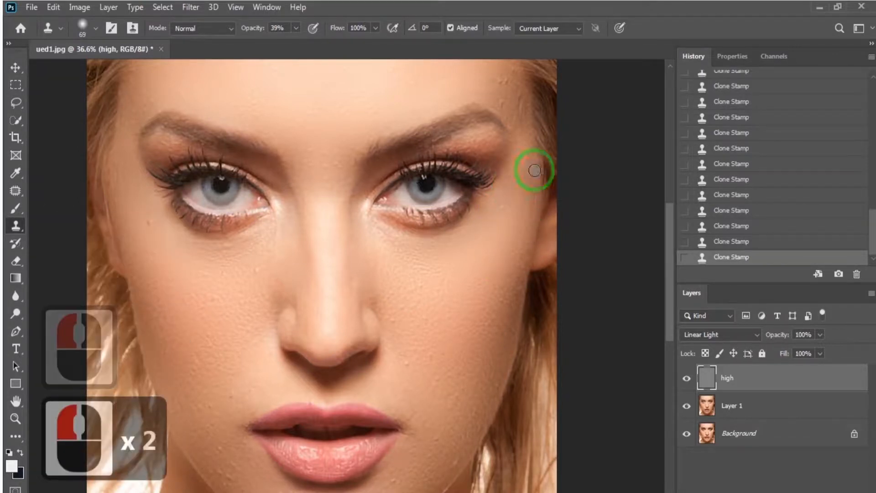
Set the clone brush size to 32 px and clone texture sampled above the right-hand eyebrow's outer end over the temple bumps
{"action": "left_click_drag", "start_coordinate": [670, 243], "coordinate": [669, 213]}
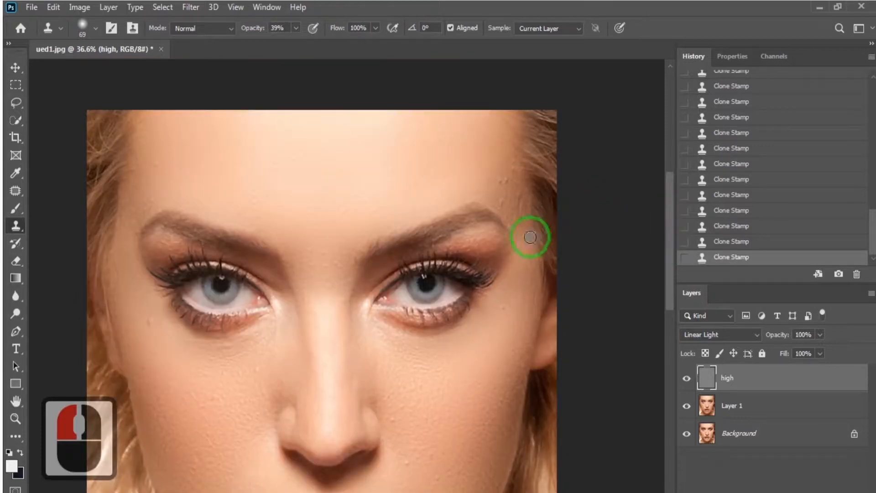
{"action": "scroll", "coordinate": [516, 201], "scroll_direction": "up", "scroll_amount": 6}
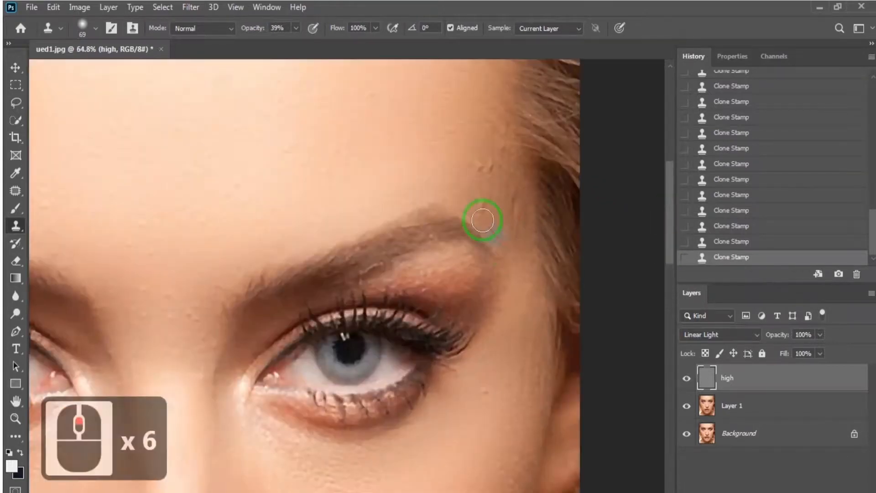
{"action": "left_click", "coordinate": [96, 28]}
{"action": "left_click_drag", "start_coordinate": [97, 67], "coordinate": [94, 72]}
{"action": "left_click", "coordinate": [88, 72]}
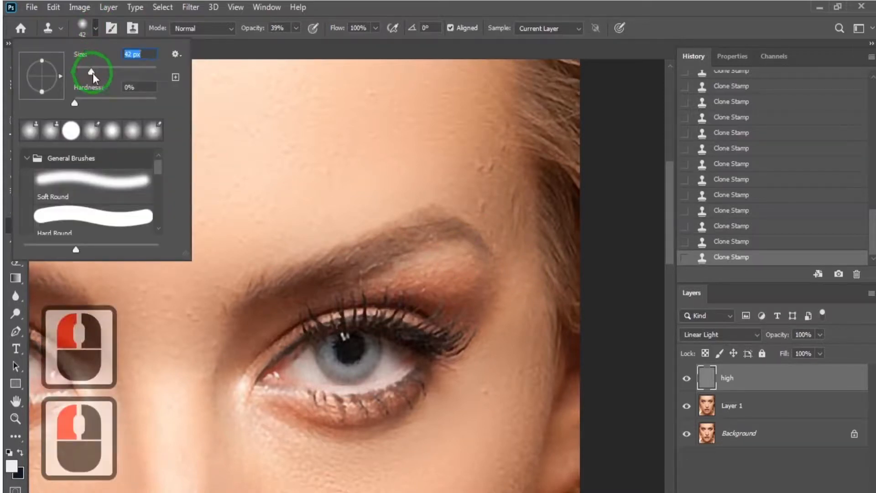
{"action": "left_click", "coordinate": [477, 185], "text": "alt"}
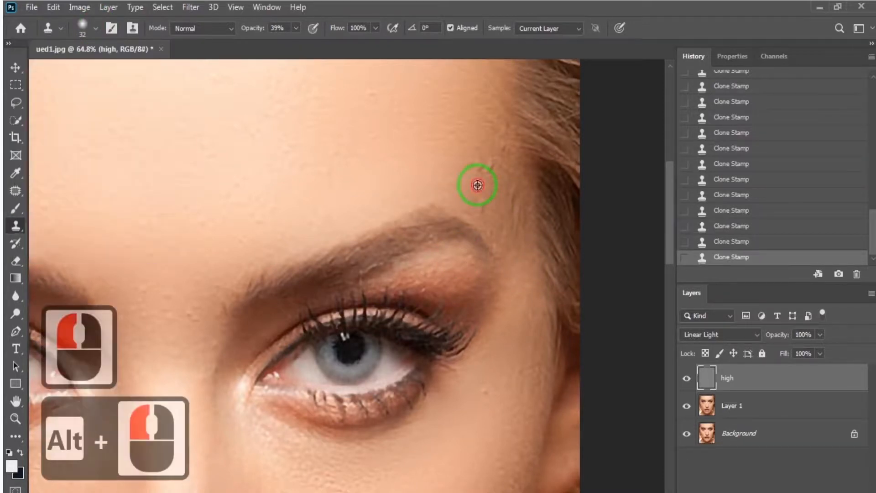
{"action": "left_click", "coordinate": [487, 168]}
{"action": "left_click", "coordinate": [491, 164]}
{"action": "left_click", "coordinate": [486, 177]}
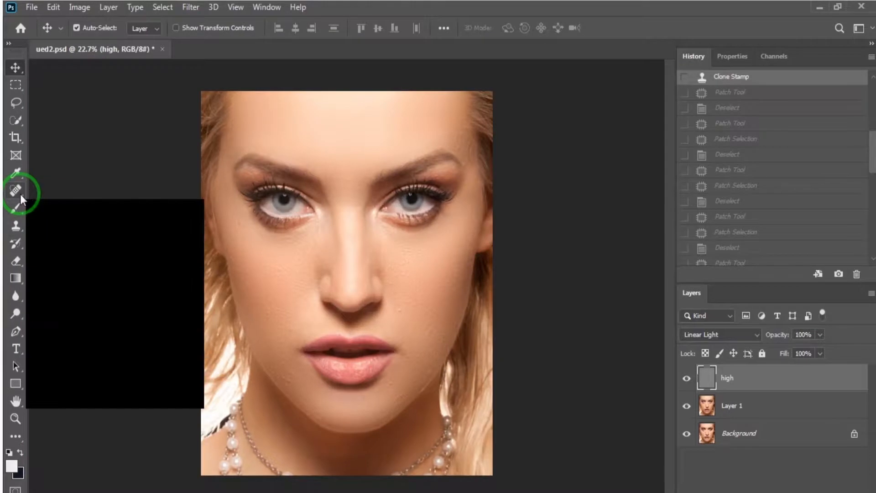
Switch to the Patch tool and replace the bumps on the right-hand temple near the hairline with clean forehead skin
{"action": "left_click", "coordinate": [20, 193]}
{"action": "left_click", "coordinate": [64, 217]}
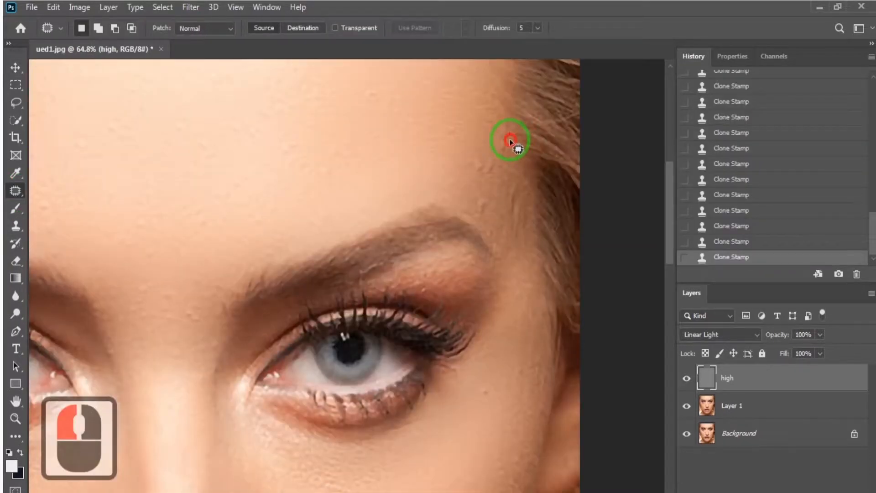
{"action": "left_click_drag", "start_coordinate": [510, 141], "coordinate": [473, 146]}
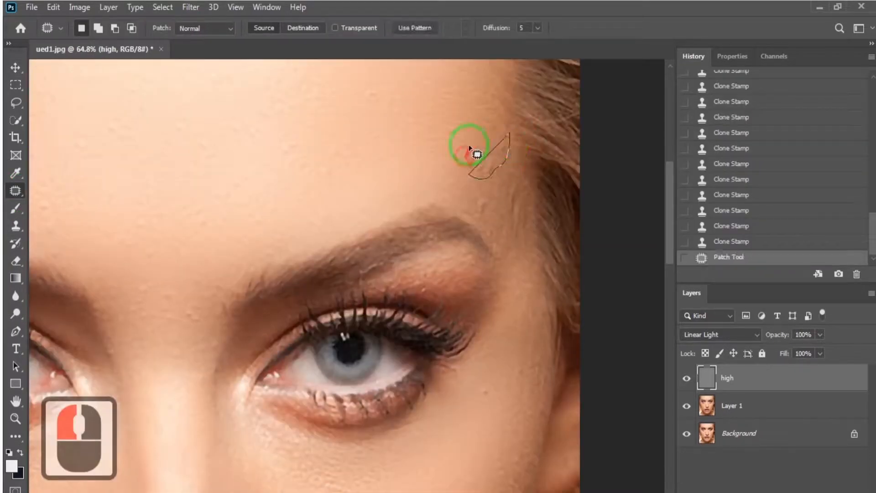
{"action": "left_click", "coordinate": [473, 145]}
{"action": "mouse_move", "coordinate": [487, 184]}
{"action": "left_mouse_down"}
{"action": "mouse_move", "coordinate": [512, 161]}
{"action": "mouse_move", "coordinate": [500, 126]}
{"action": "left_mouse_up"}
{"action": "mouse_move", "coordinate": [458, 175]}
{"action": "left_mouse_down"}
{"action": "mouse_move", "coordinate": [454, 165]}
{"action": "mouse_move", "coordinate": [449, 179]}
{"action": "left_mouse_up"}
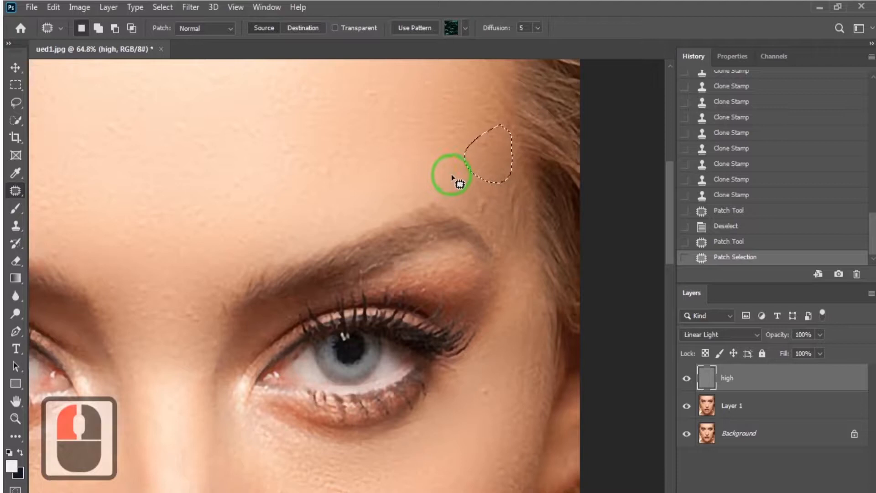
{"action": "key", "text": "ctrl+d"}
Patch the remaining bumps between the right-hand eyebrow's outer end and the hairline with smooth skin from the adjacent forehead
{"action": "mouse_move", "coordinate": [525, 188]}
{"action": "left_mouse_down"}
{"action": "mouse_move", "coordinate": [530, 222]}
{"action": "mouse_move", "coordinate": [509, 236]}
{"action": "mouse_move", "coordinate": [494, 197]}
{"action": "mouse_move", "coordinate": [507, 179]}
{"action": "mouse_move", "coordinate": [522, 185]}
{"action": "mouse_move", "coordinate": [503, 197]}
{"action": "mouse_move", "coordinate": [464, 166]}
{"action": "left_mouse_up"}
{"action": "key", "text": "ctrl+d"}
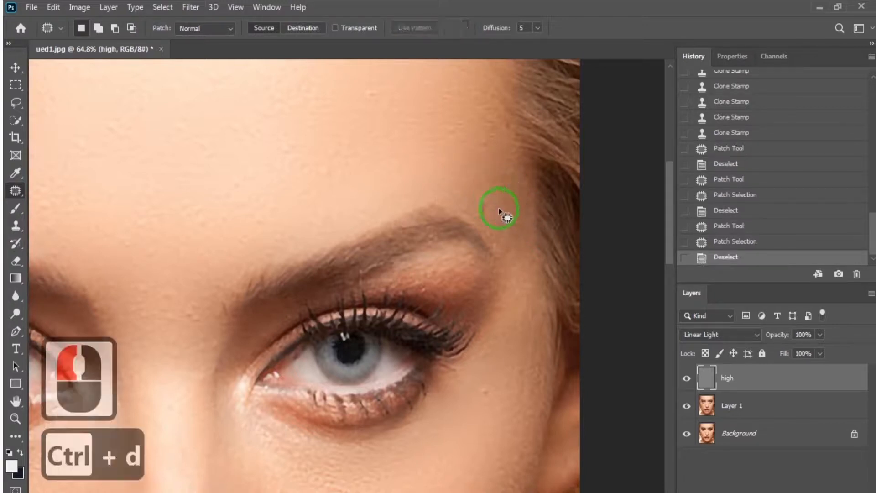
{"action": "mouse_move", "coordinate": [458, 196]}
{"action": "left_mouse_down"}
{"action": "mouse_move", "coordinate": [502, 211]}
{"action": "mouse_move", "coordinate": [498, 220]}
{"action": "mouse_move", "coordinate": [448, 180]}
{"action": "left_mouse_up"}
{"action": "key", "text": "ctrl+d"}
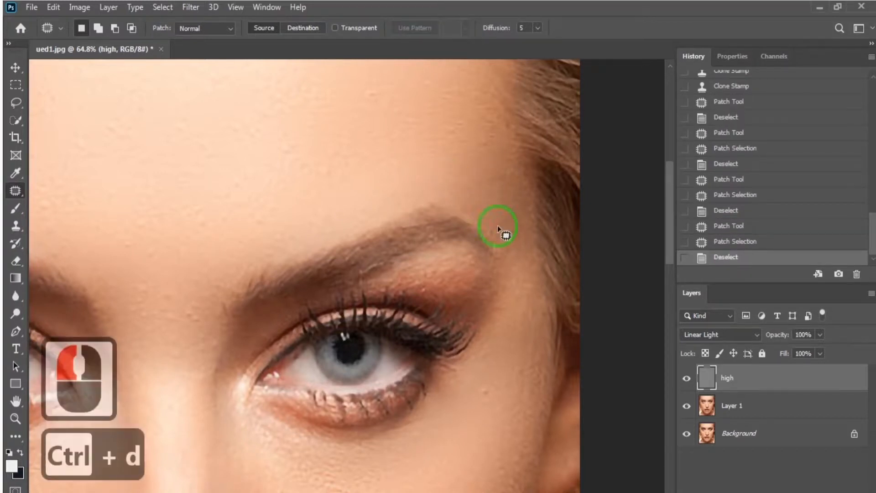
{"action": "scroll", "coordinate": [508, 244], "scroll_direction": "down", "scroll_amount": 10}
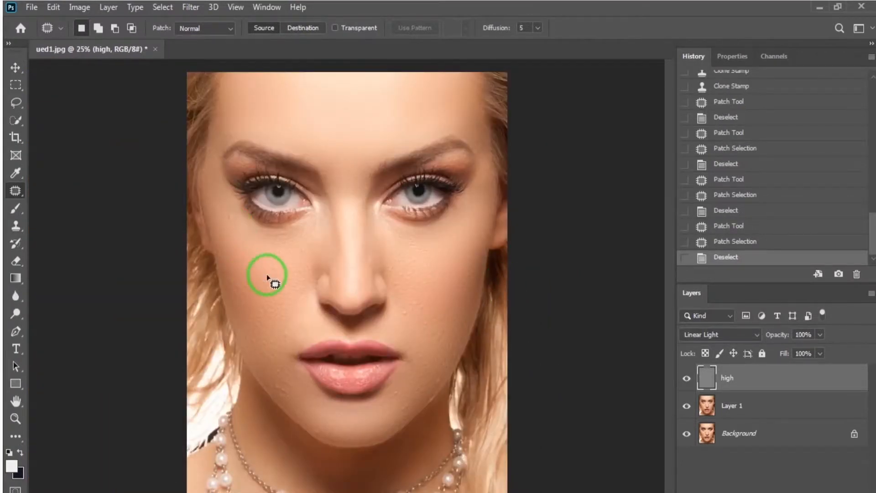
Patch the spot outside the left-hand eye and the blemish on the right-hand lower cheek with clean skin next to each
{"action": "scroll", "coordinate": [249, 224], "scroll_direction": "up", "scroll_amount": 7}
{"action": "mouse_move", "coordinate": [233, 213]}
{"action": "left_mouse_down"}
{"action": "mouse_move", "coordinate": [221, 229]}
{"action": "mouse_move", "coordinate": [230, 208]}
{"action": "mouse_move", "coordinate": [221, 254]}
{"action": "left_mouse_up"}
{"action": "key", "text": "ctrl+d"}
{"action": "left_click_drag", "start_coordinate": [267, 269], "coordinate": [342, 325]}
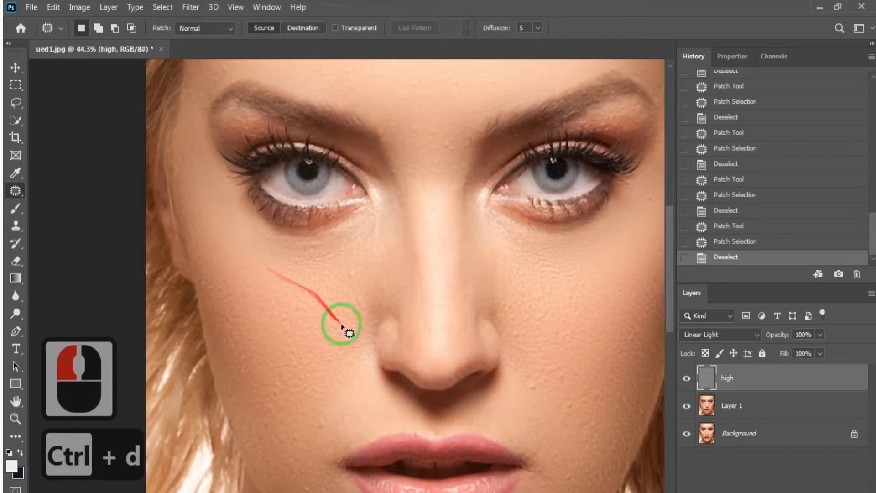
{"action": "mouse_move", "coordinate": [549, 384]}
{"action": "left_mouse_down"}
{"action": "mouse_move", "coordinate": [526, 397]}
{"action": "mouse_move", "coordinate": [517, 374]}
{"action": "mouse_move", "coordinate": [548, 386]}
{"action": "mouse_move", "coordinate": [549, 351]}
{"action": "left_mouse_up"}
{"action": "key", "text": "ctrl+d"}
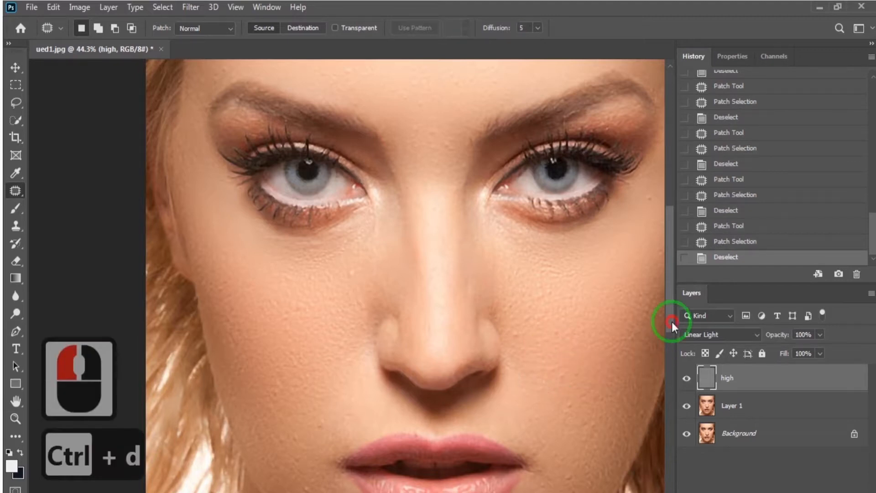
Patch the blemishes on the chin below the left-hand mouth corner with nearby skin, clear the selection and switch to the Move tool
{"action": "scroll", "coordinate": [666, 322], "scroll_direction": "down", "scroll_amount": 3}
{"action": "scroll", "coordinate": [673, 342], "scroll_direction": "down", "scroll_amount": 1}
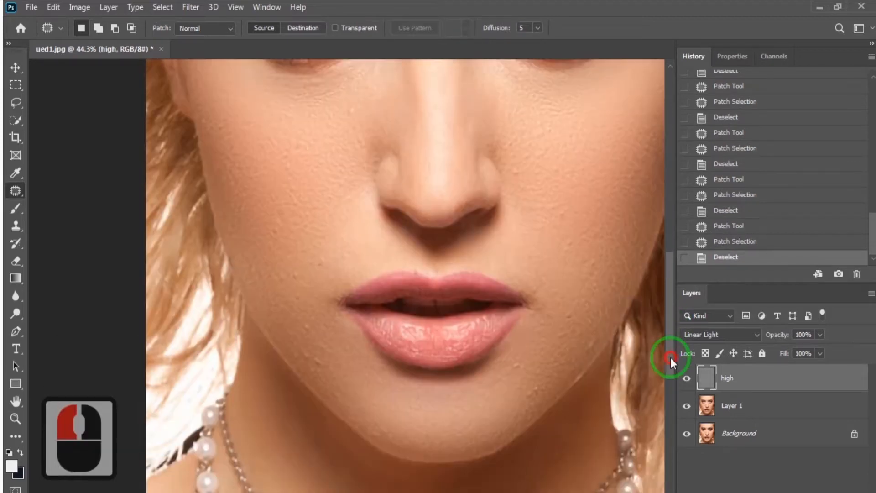
{"action": "mouse_move", "coordinate": [332, 367]}
{"action": "left_mouse_down"}
{"action": "mouse_move", "coordinate": [318, 340]}
{"action": "mouse_move", "coordinate": [288, 352]}
{"action": "mouse_move", "coordinate": [310, 374]}
{"action": "mouse_move", "coordinate": [326, 350]}
{"action": "mouse_move", "coordinate": [304, 324]}
{"action": "mouse_move", "coordinate": [326, 361]}
{"action": "mouse_move", "coordinate": [409, 424]}
{"action": "left_mouse_up"}
{"action": "key", "text": "ctrl+d"}
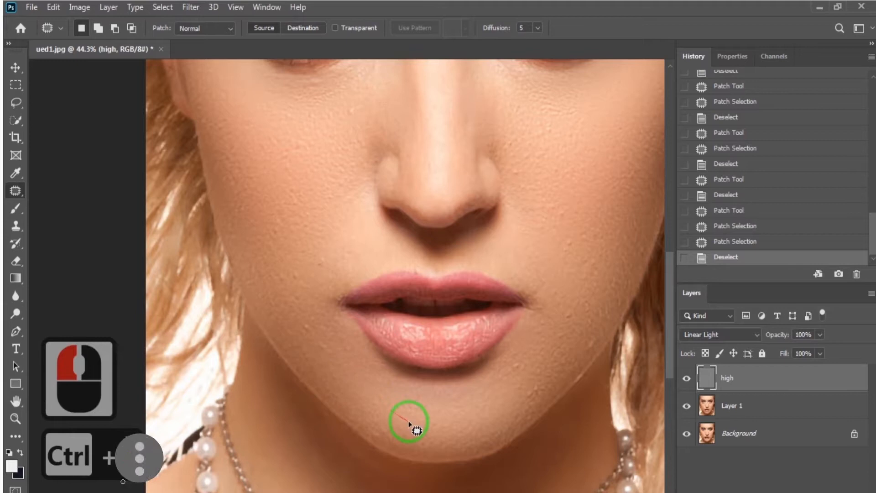
{"action": "scroll", "coordinate": [529, 360], "scroll_direction": "down", "scroll_amount": 7}
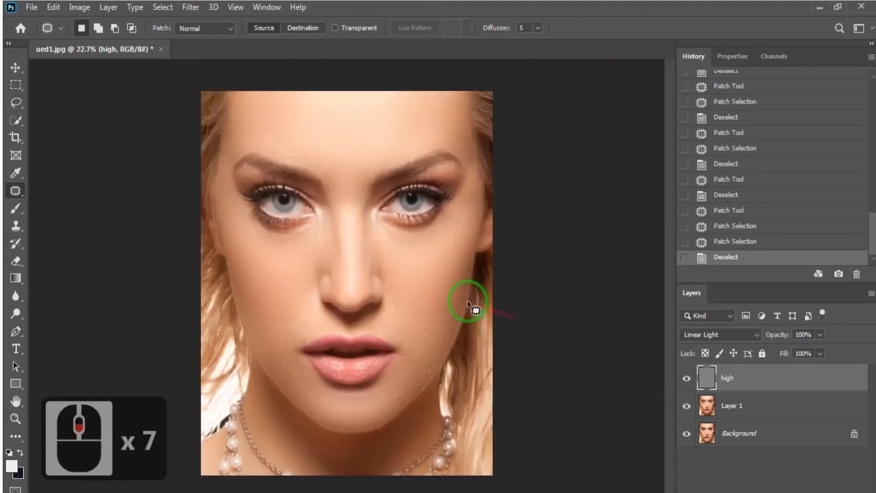
{"action": "left_click", "coordinate": [15, 67]}
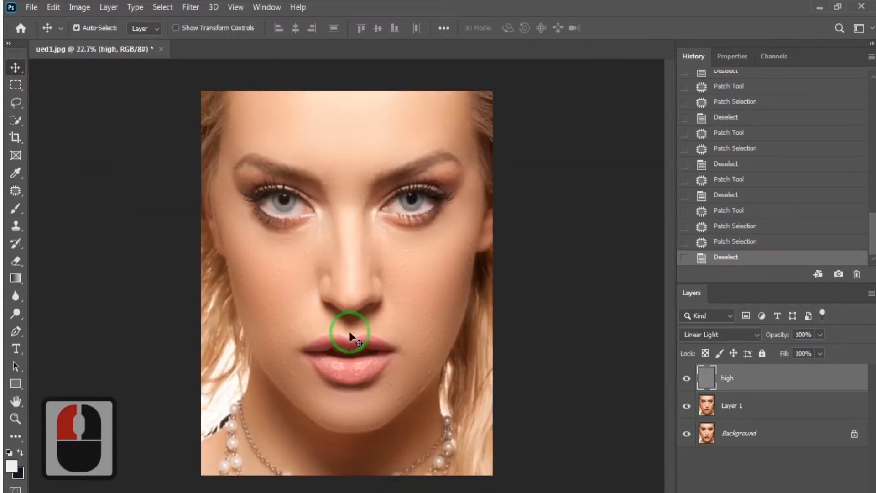